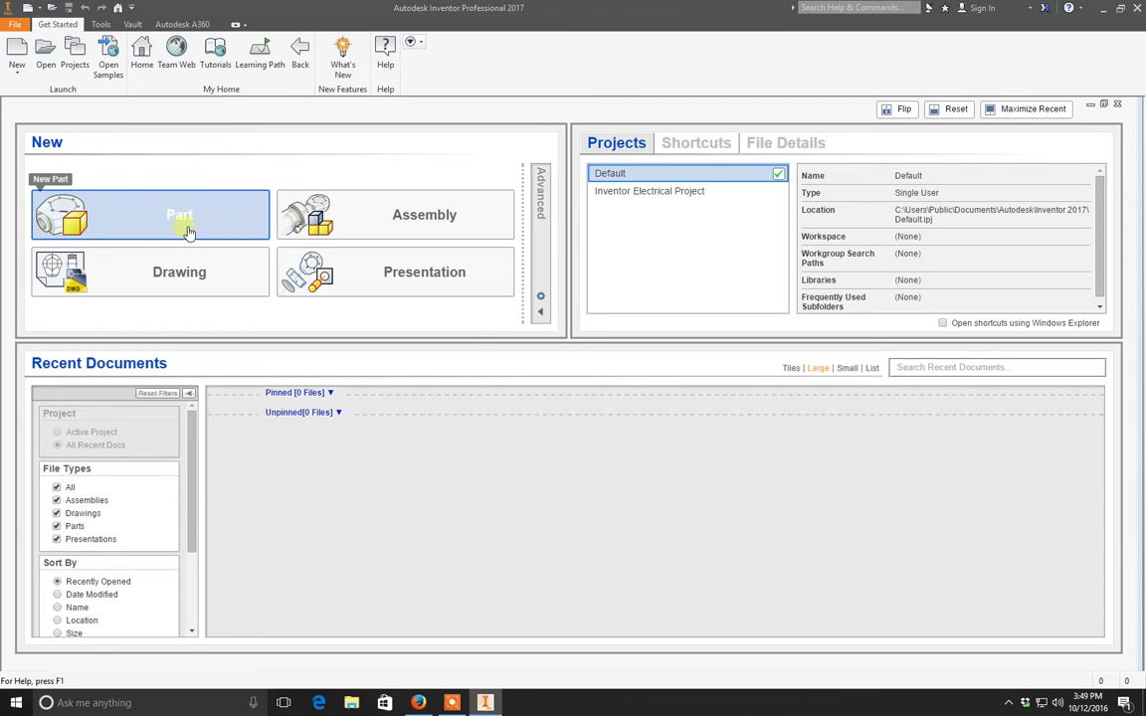
# - Create a part from the Standard.ipt template and start a 2D sketch on the front XY plane
pyautogui.click(17, 72)
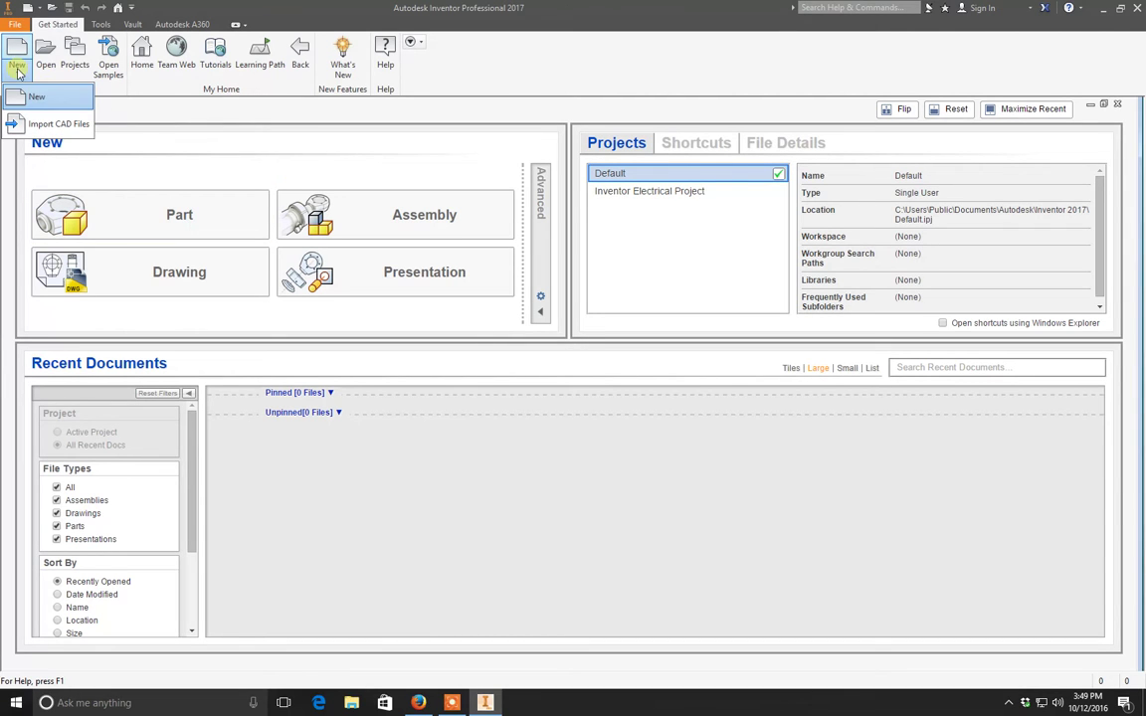
pyautogui.click(20, 96)
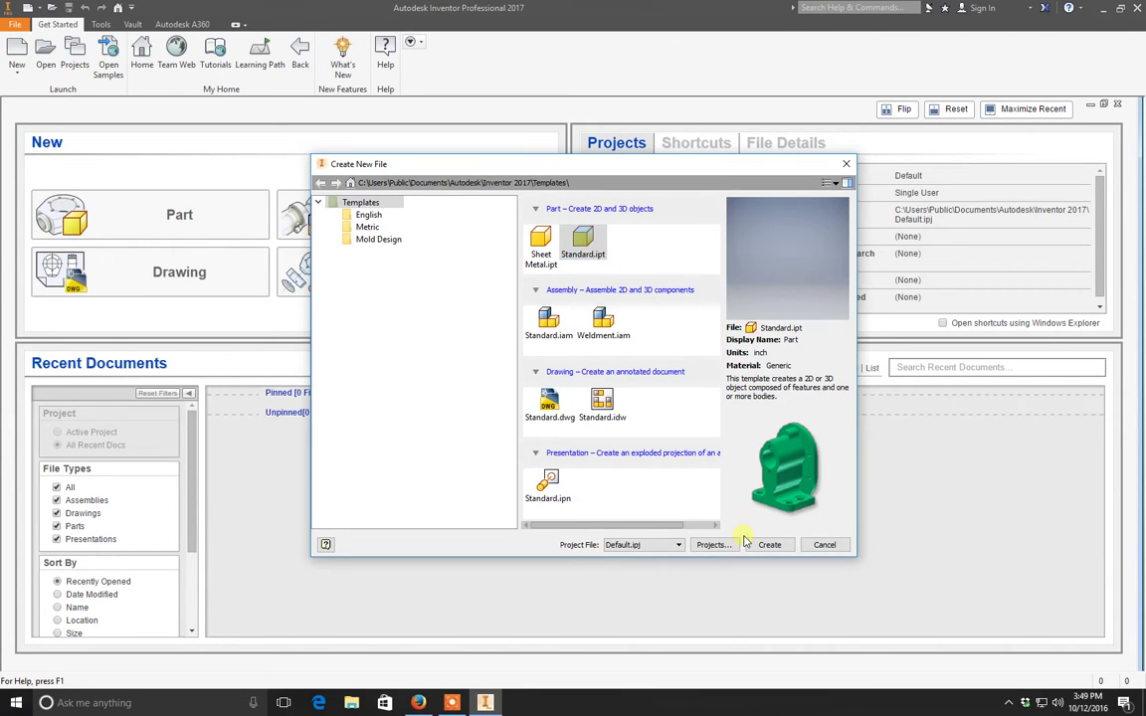
pyautogui.doubleClick(585, 245)
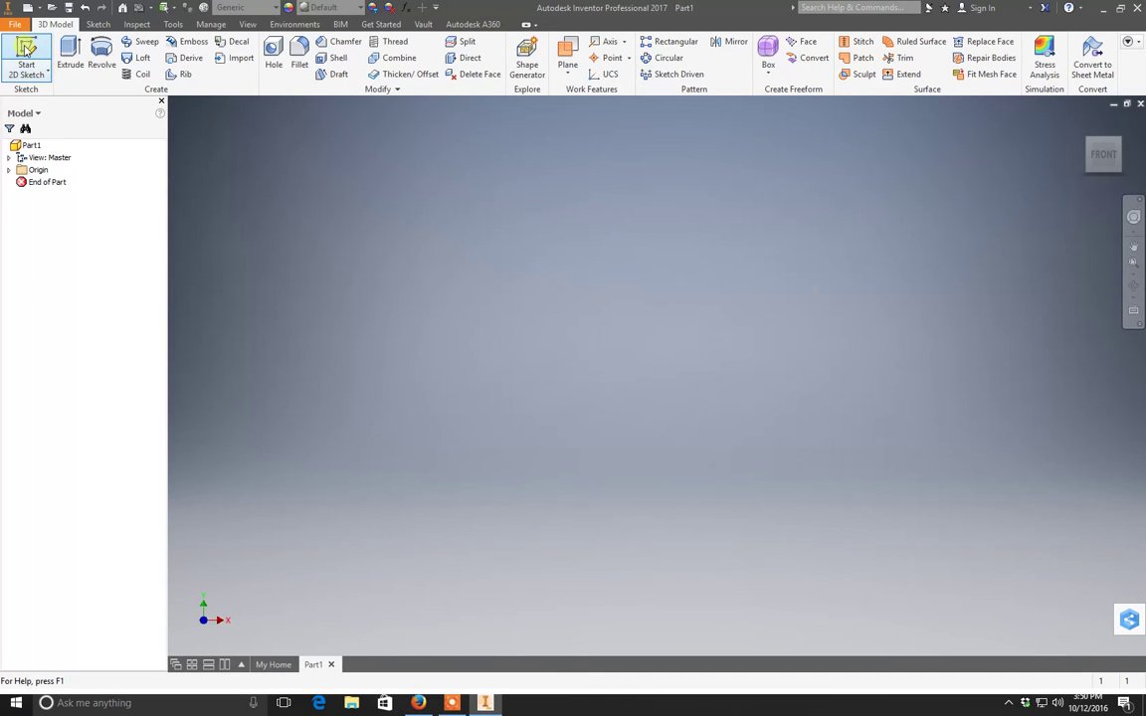
pyautogui.click(25, 50)
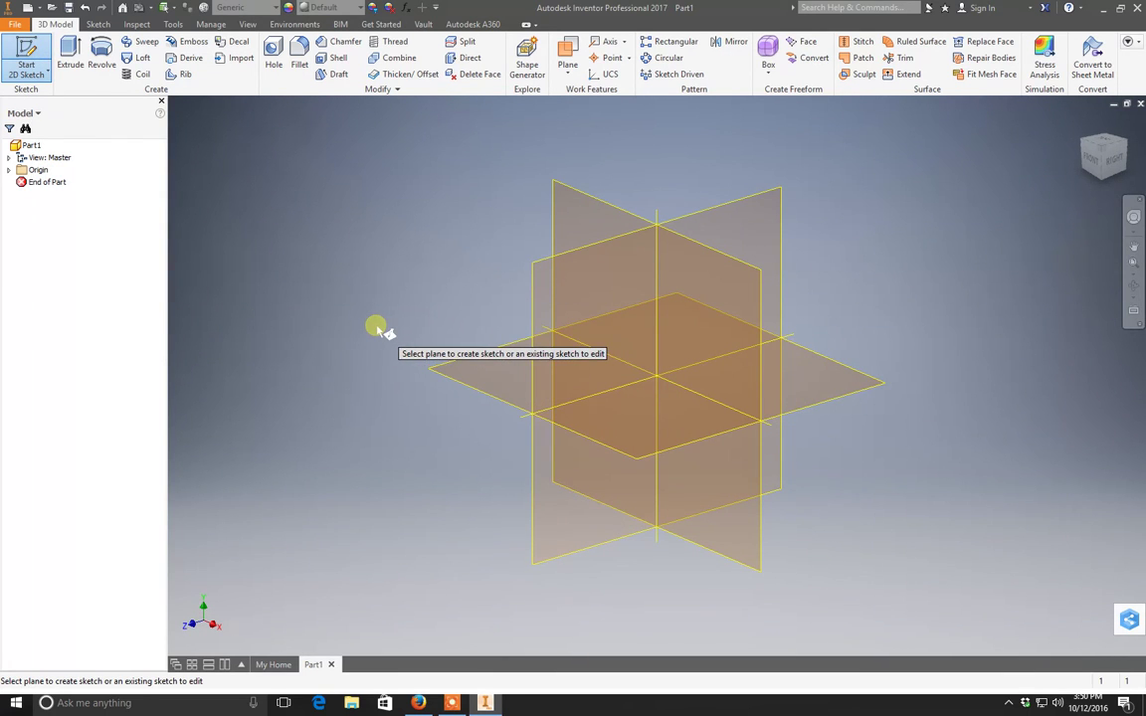
pyautogui.click(597, 203)
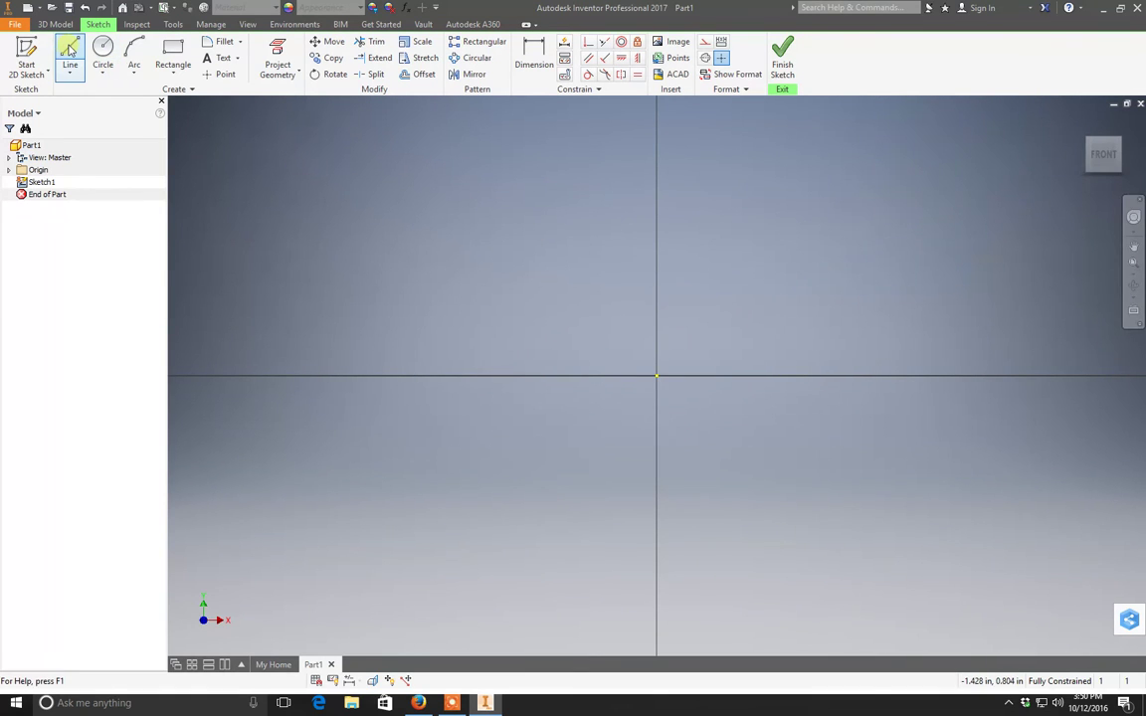
# - Sketch a closed hat-shaped line profile above the horizontal axis, starting at about X -0.49, Y 0.045 in, with a flat top, slanted sides and base flanges
pyautogui.click(70, 50)
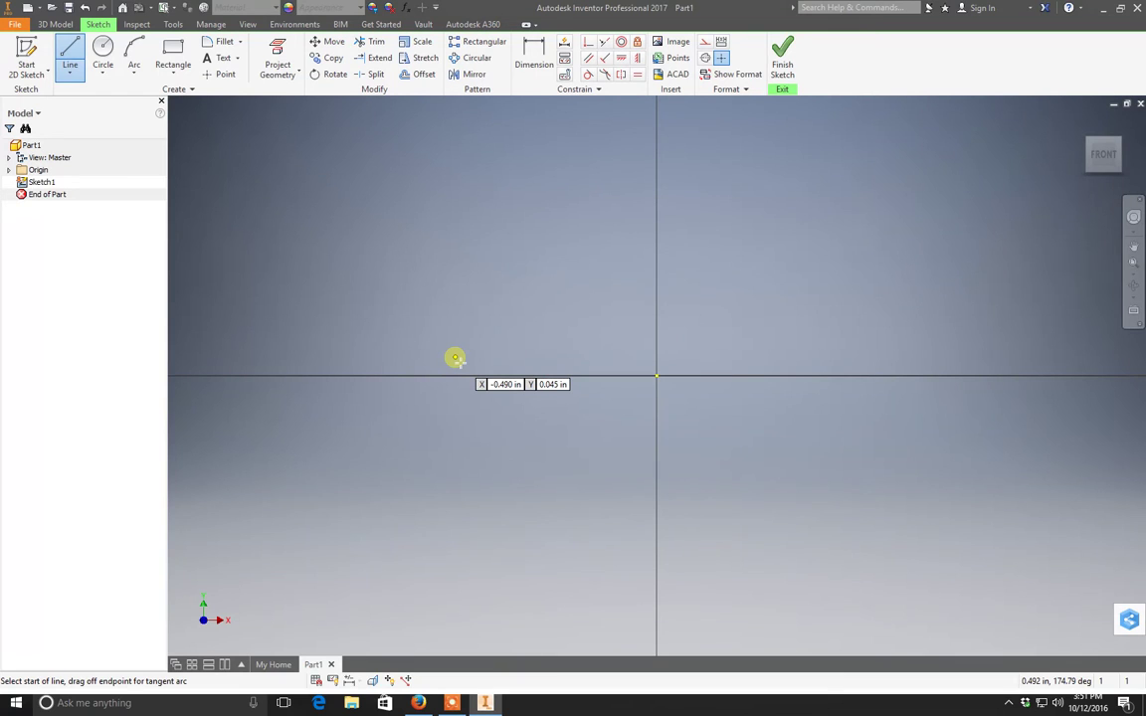
pyautogui.click(455, 358)
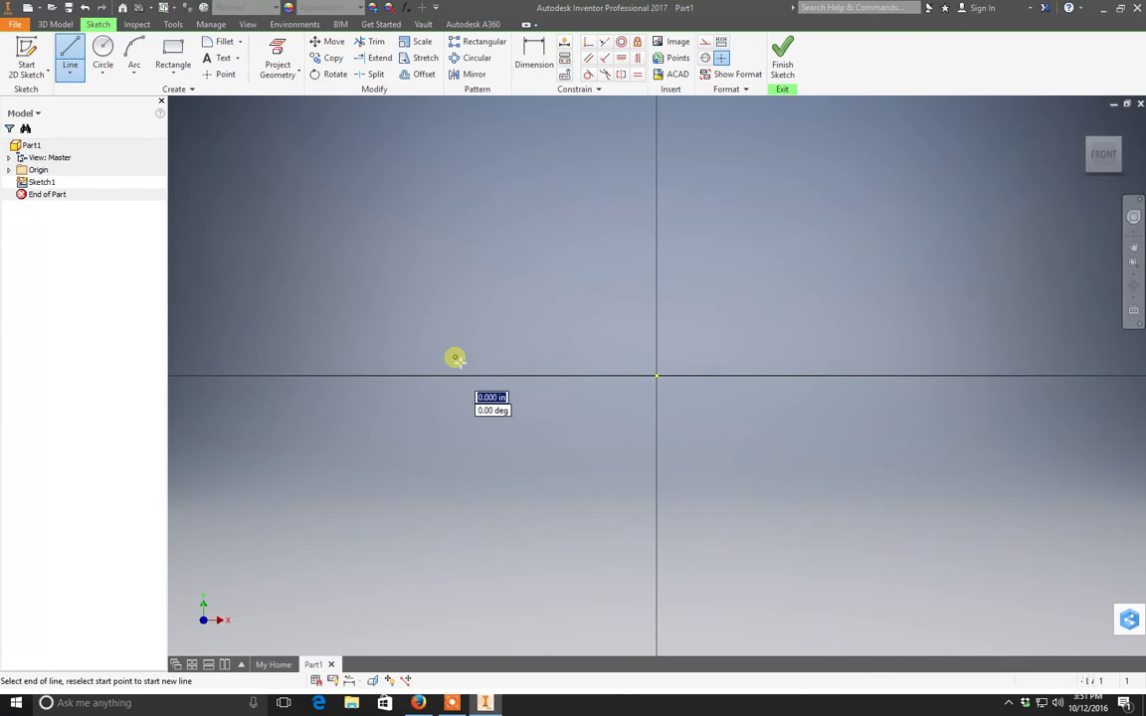
pyautogui.click(871, 357)
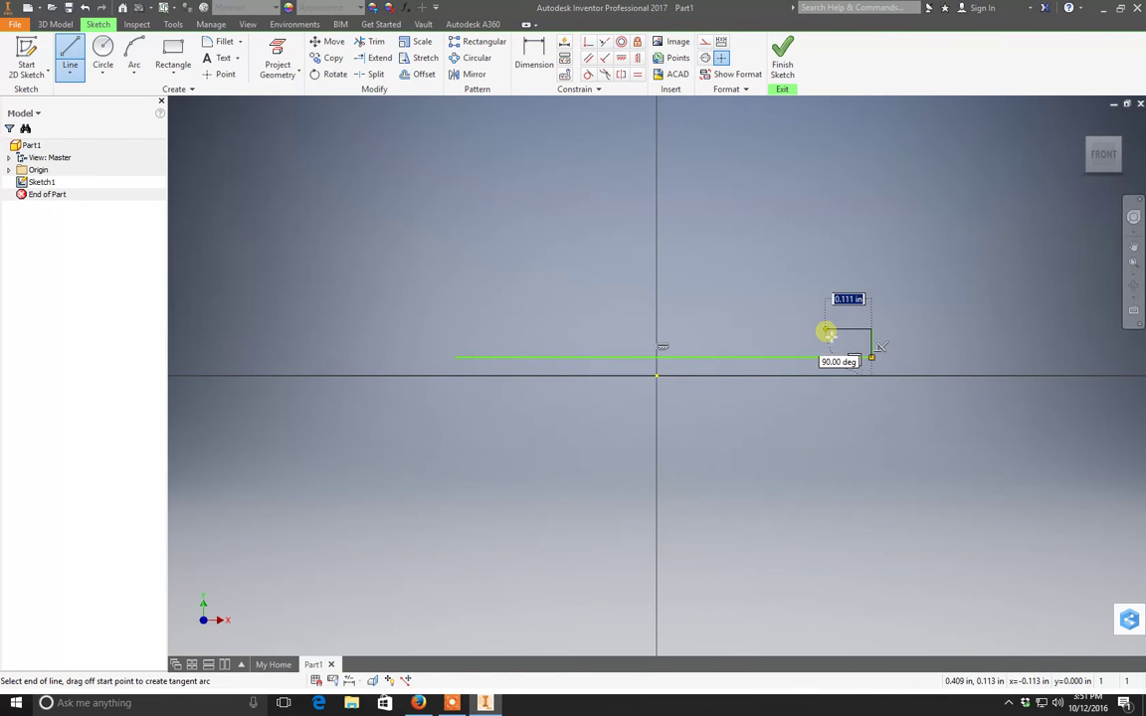
pyautogui.click(811, 329)
pyautogui.click(741, 127)
pyautogui.click(597, 127)
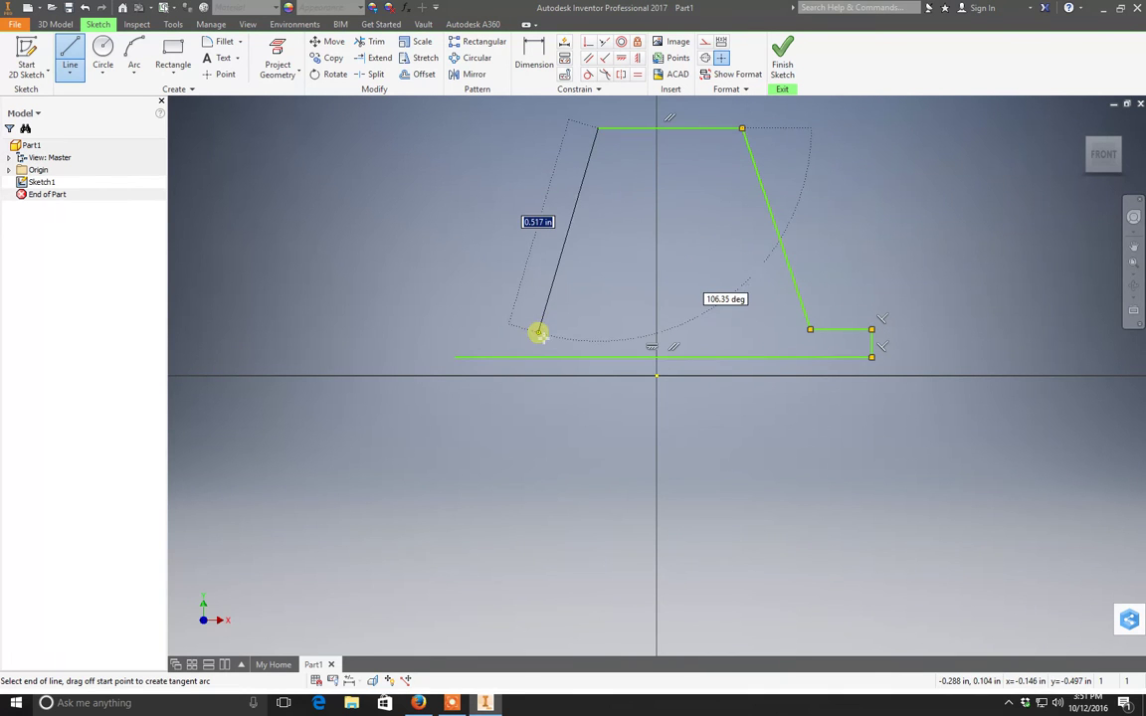
pyautogui.click(538, 330)
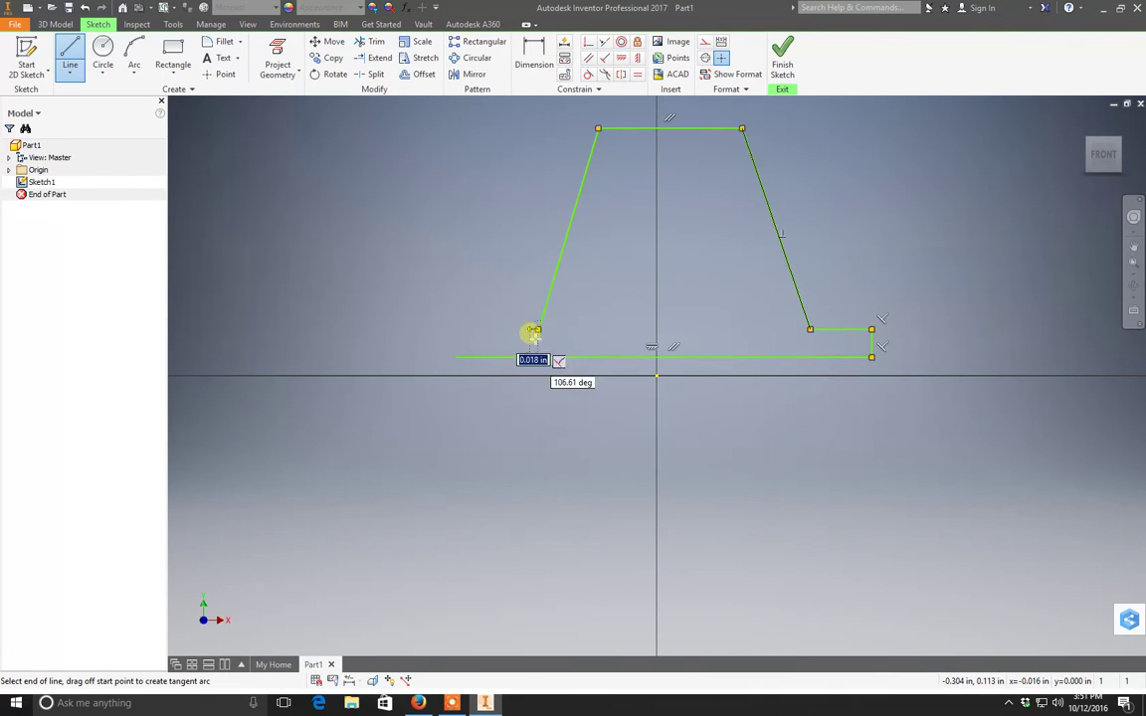
pyautogui.click(455, 329)
pyautogui.click(455, 357)
pyautogui.rightClick(417, 266)
pyautogui.press('Escape')
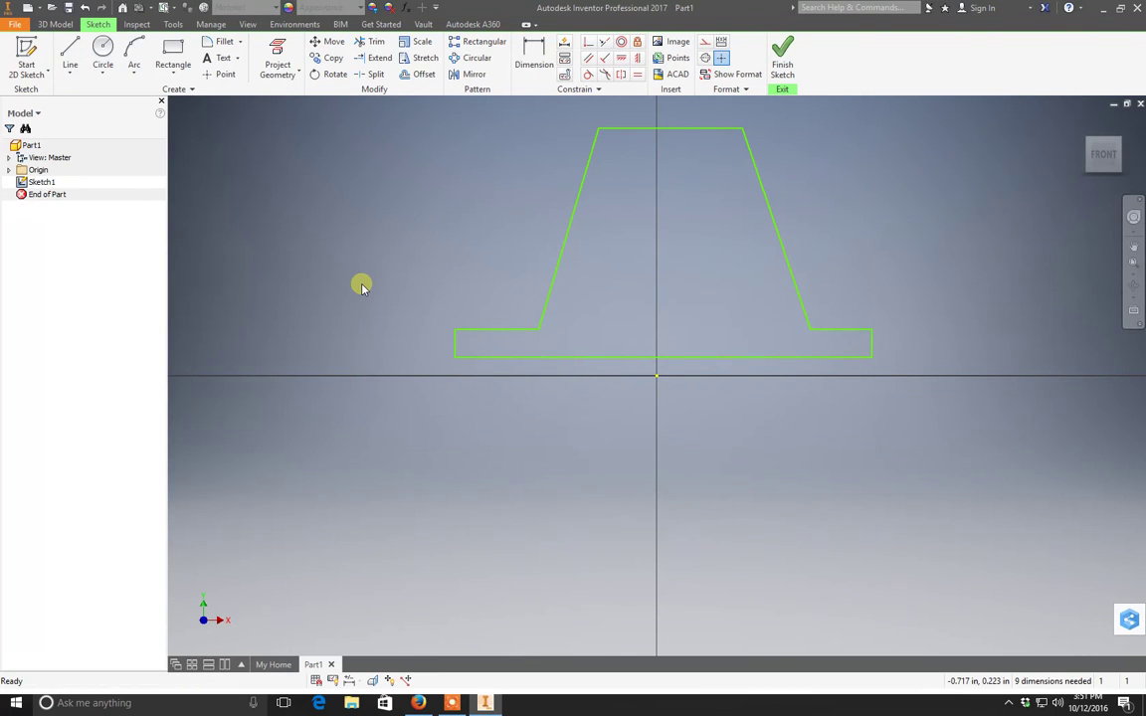
# - Show all constraints on the sketched profile for inspection and hide them again
pyautogui.moveTo(729, 369)
pyautogui.mouseDown(button='middle')
pyautogui.moveTo(709, 438)
pyautogui.moveTo(666, 458)
pyautogui.mouseUp(button='middle')
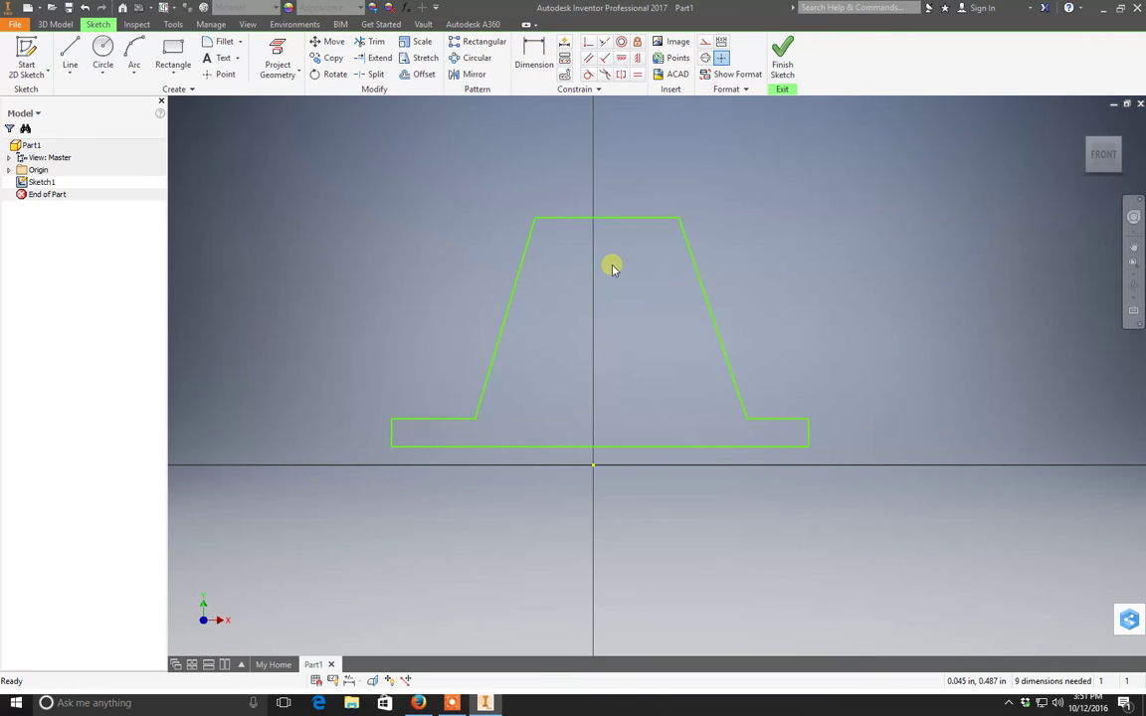
pyautogui.press('F8')
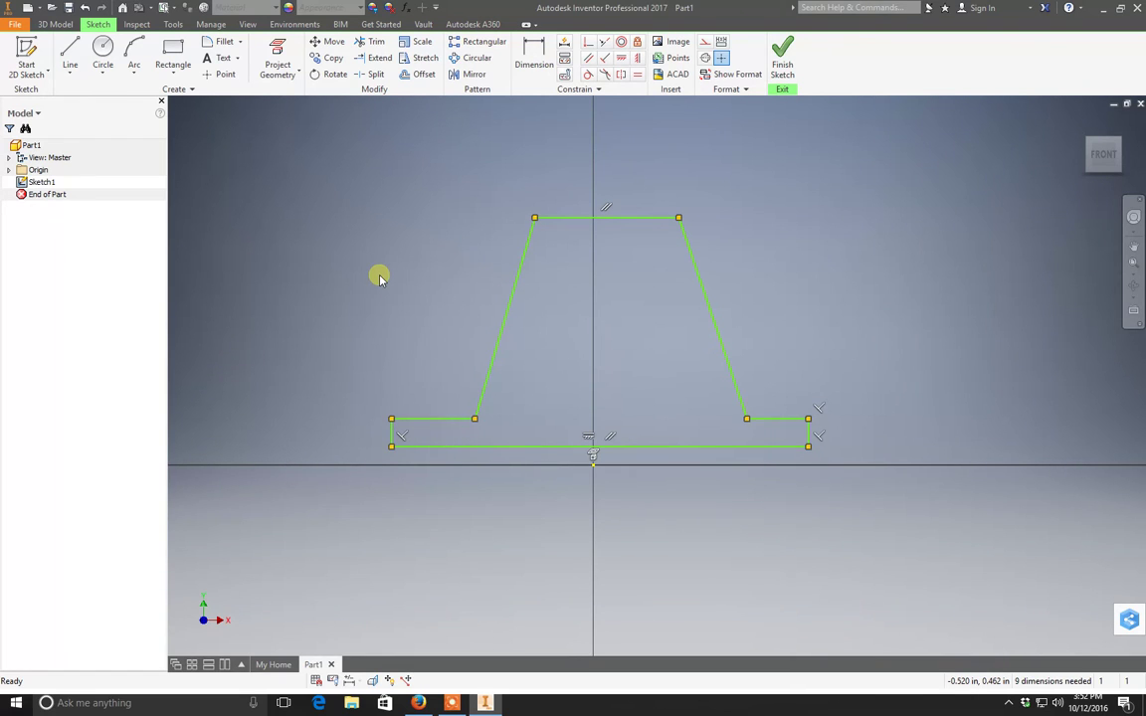
pyautogui.press('F9')
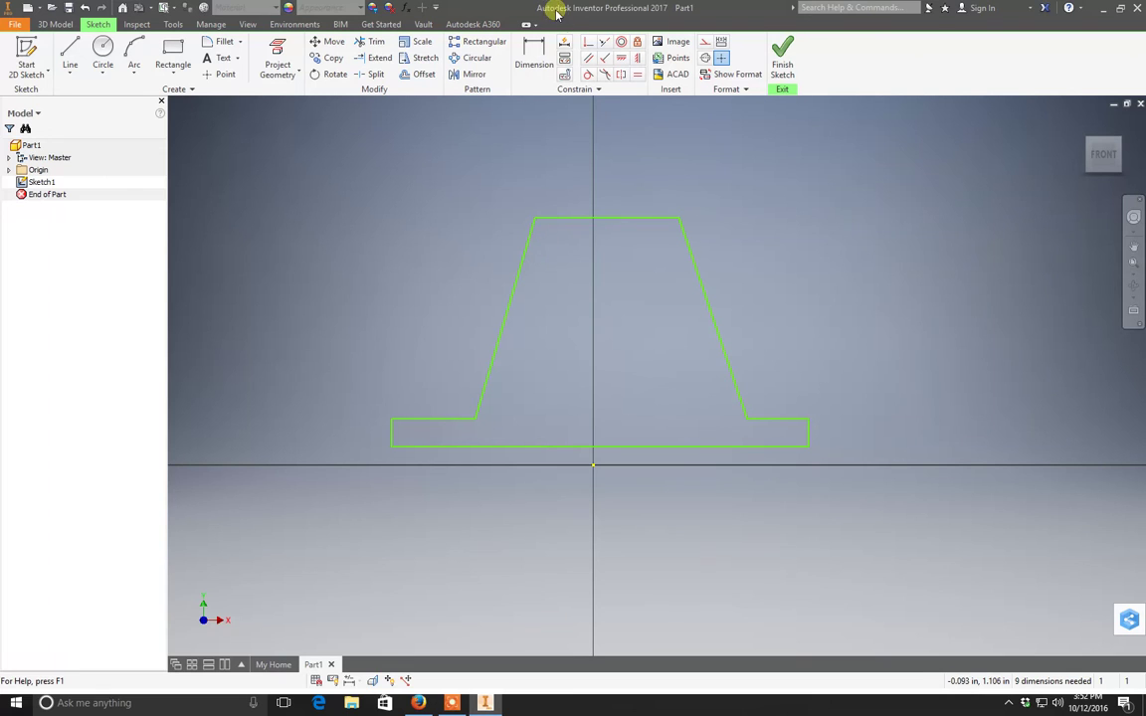
# - Make the midpoint of the profile's bottom line coincident with the sketch origin
pyautogui.click(589, 41)
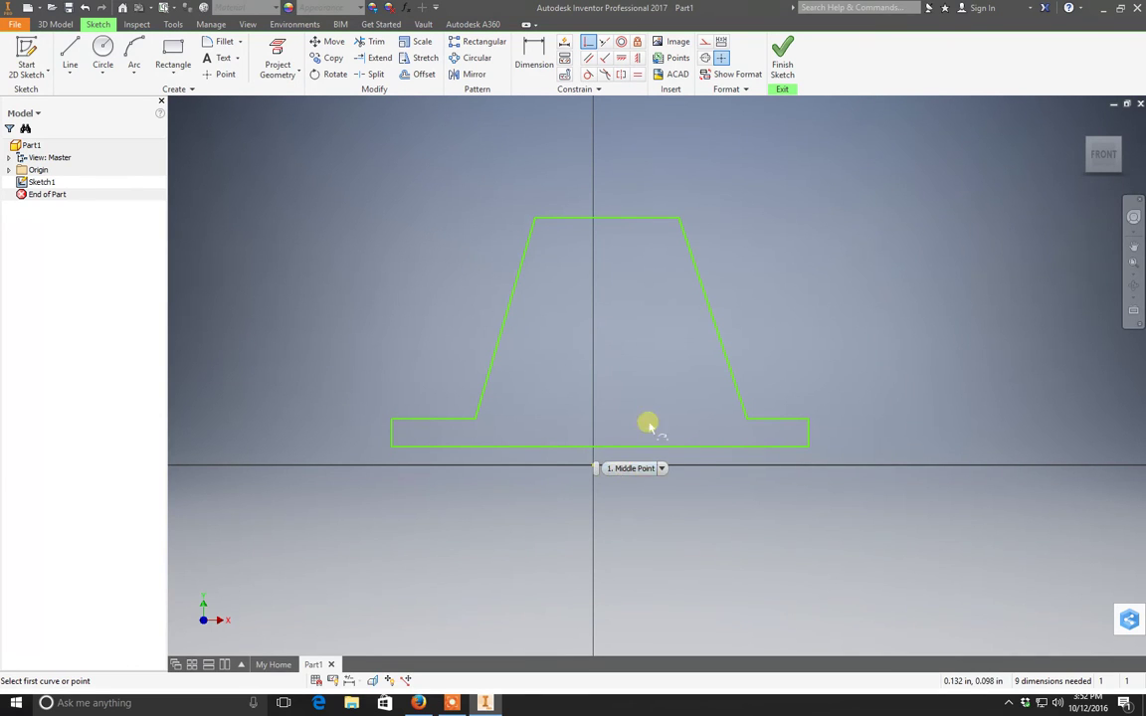
pyautogui.click(596, 445)
pyautogui.click(593, 464)
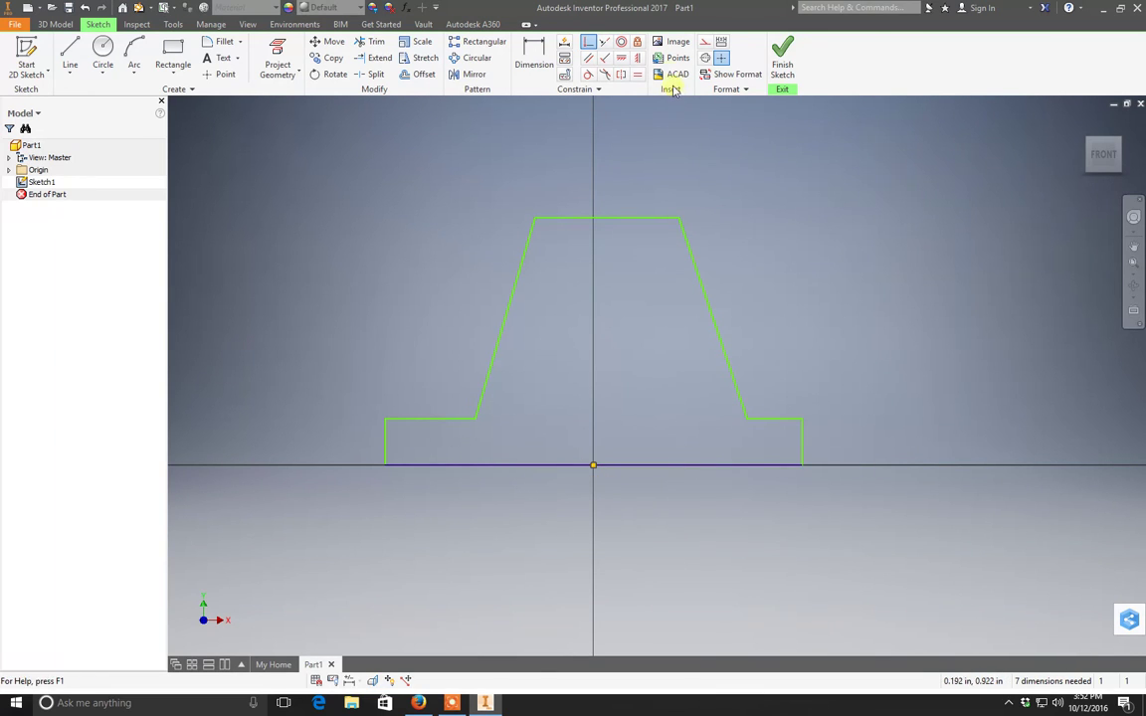
# - Draw a vertical line from the origin up to the profile's top edge and end the Line command
pyautogui.click(70, 51)
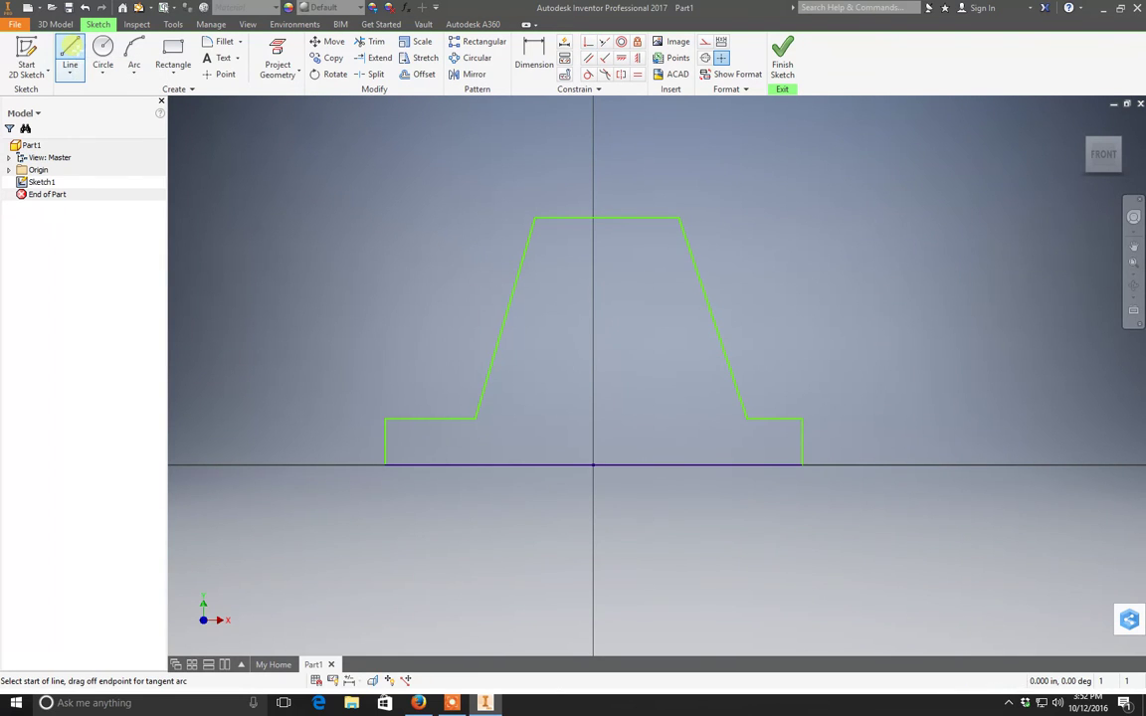
pyautogui.click(593, 465)
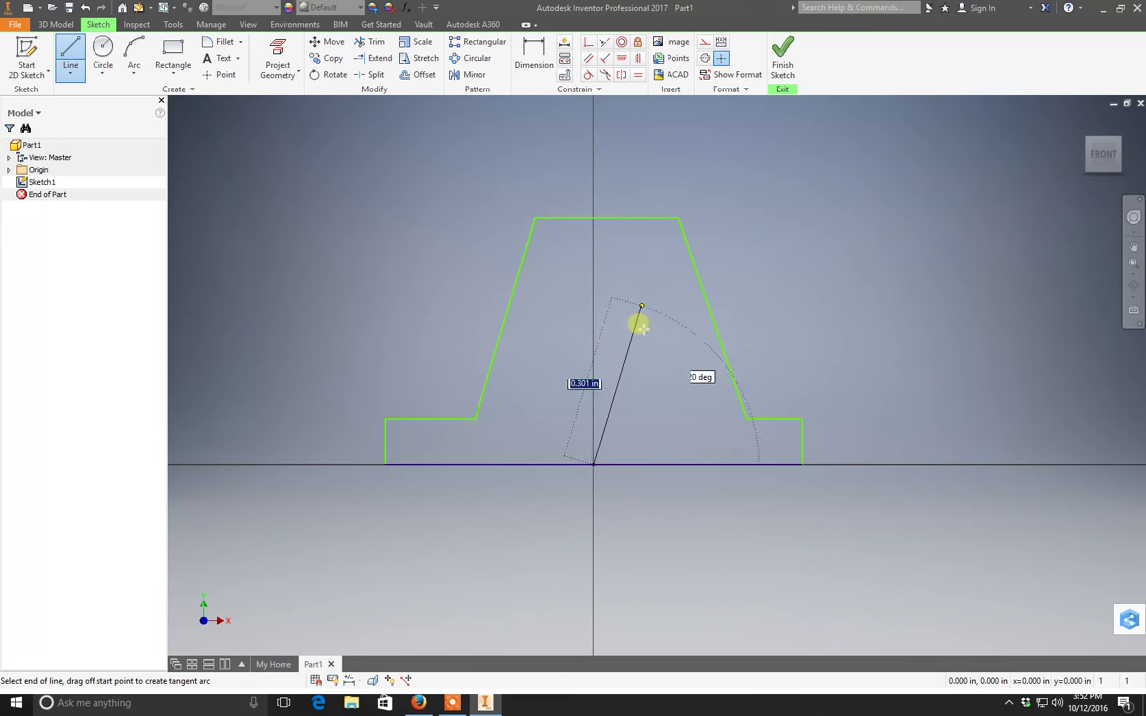
pyautogui.click(601, 227)
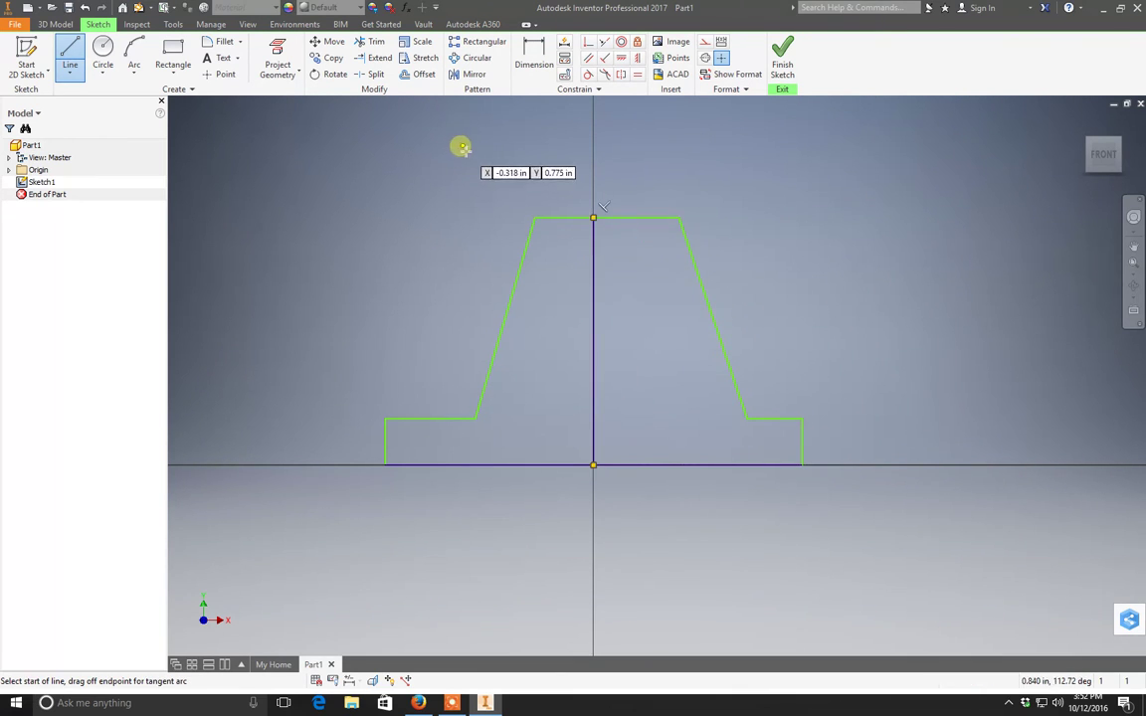
pyautogui.rightClick(473, 153)
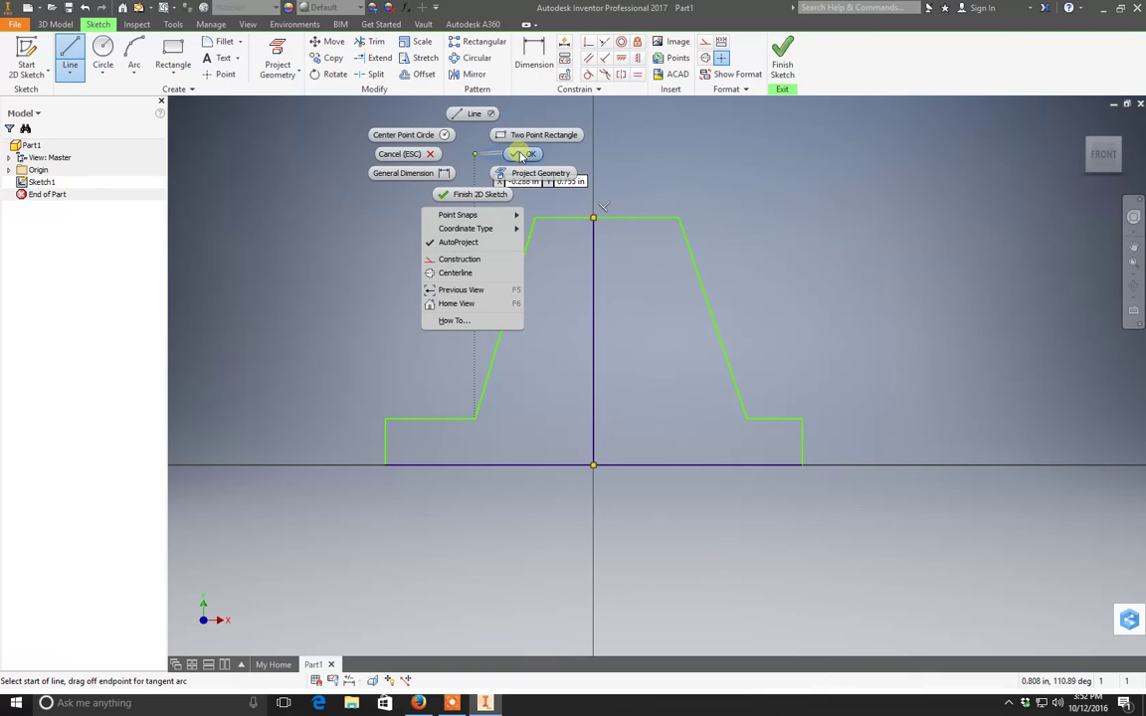
pyautogui.click(521, 156)
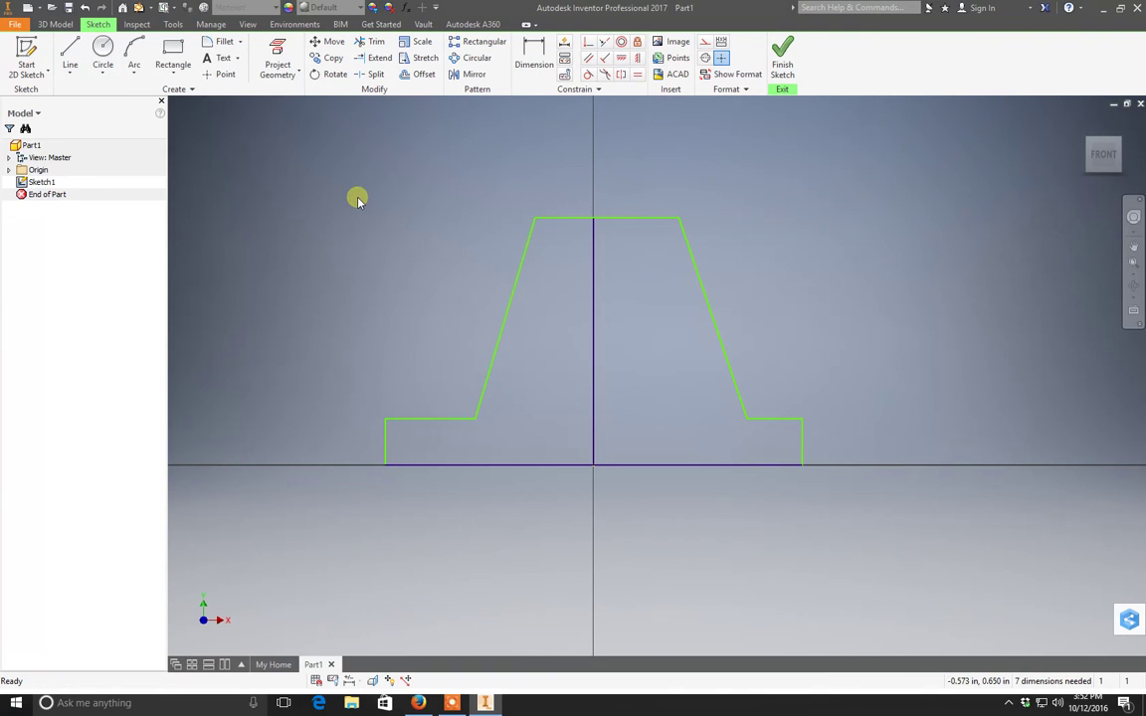
pyautogui.rightClick(426, 216)
pyautogui.click(542, 151)
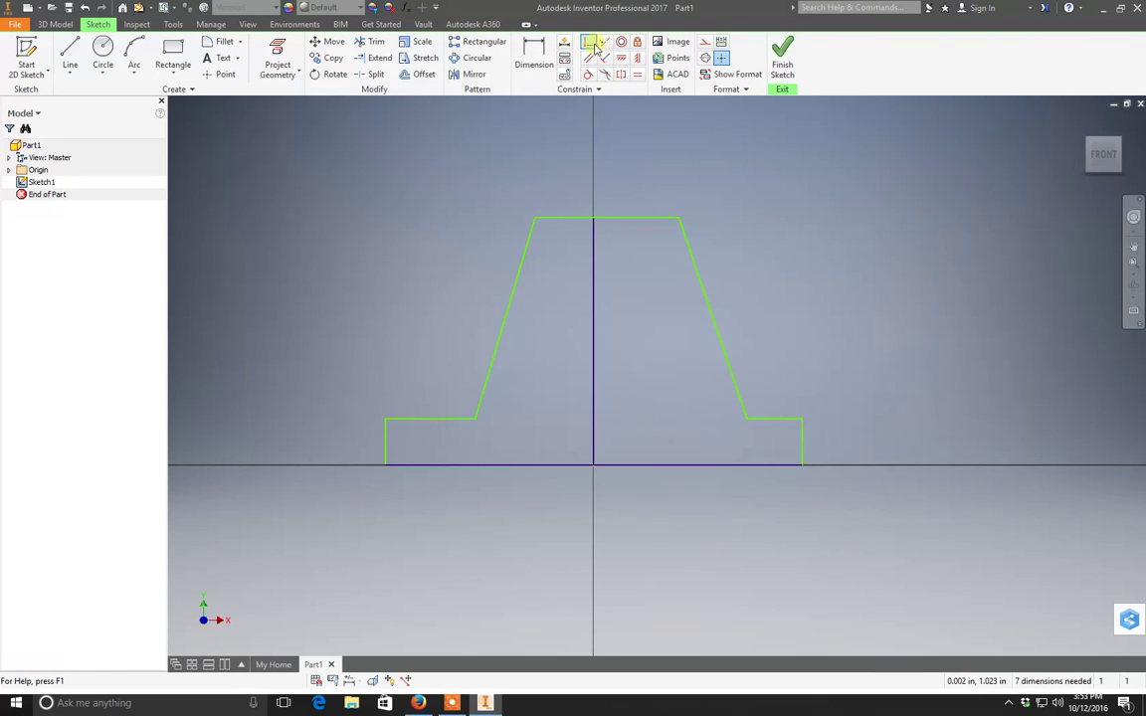
# - Try to add a vertical constraint to the line running from the origin to the top edge
pyautogui.click(637, 60)
pyautogui.click(591, 336)
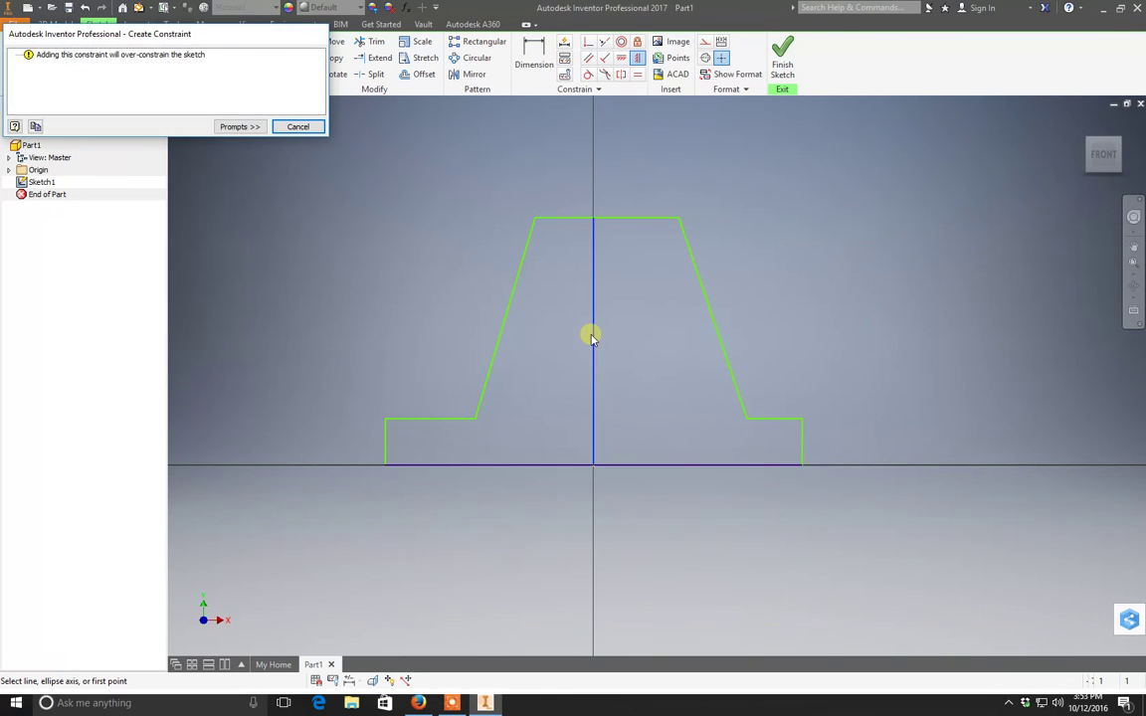
pyautogui.click(298, 127)
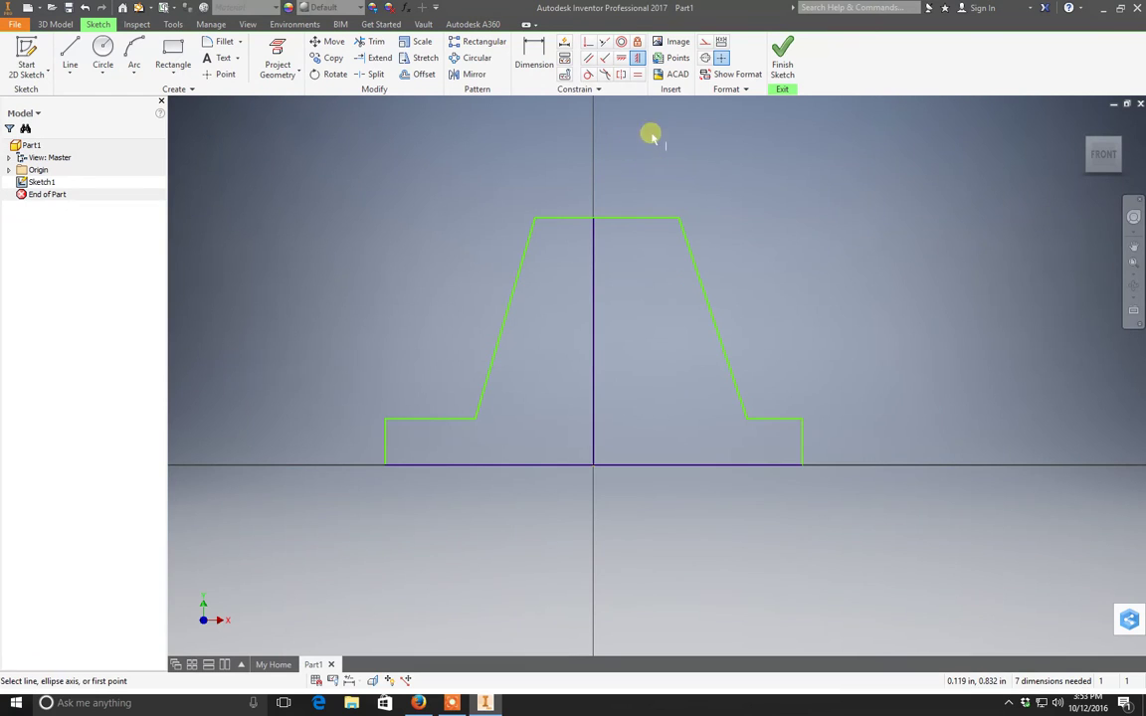
pyautogui.press('XF86AudioLowerVolume')
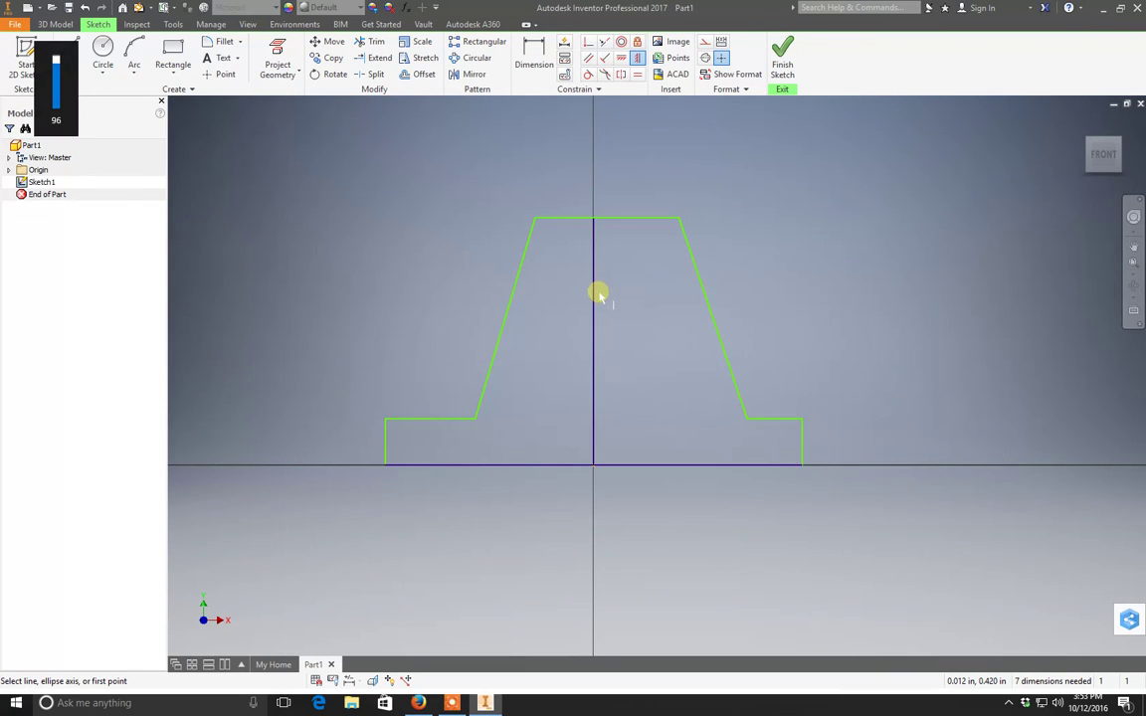
pyautogui.press('Escape')
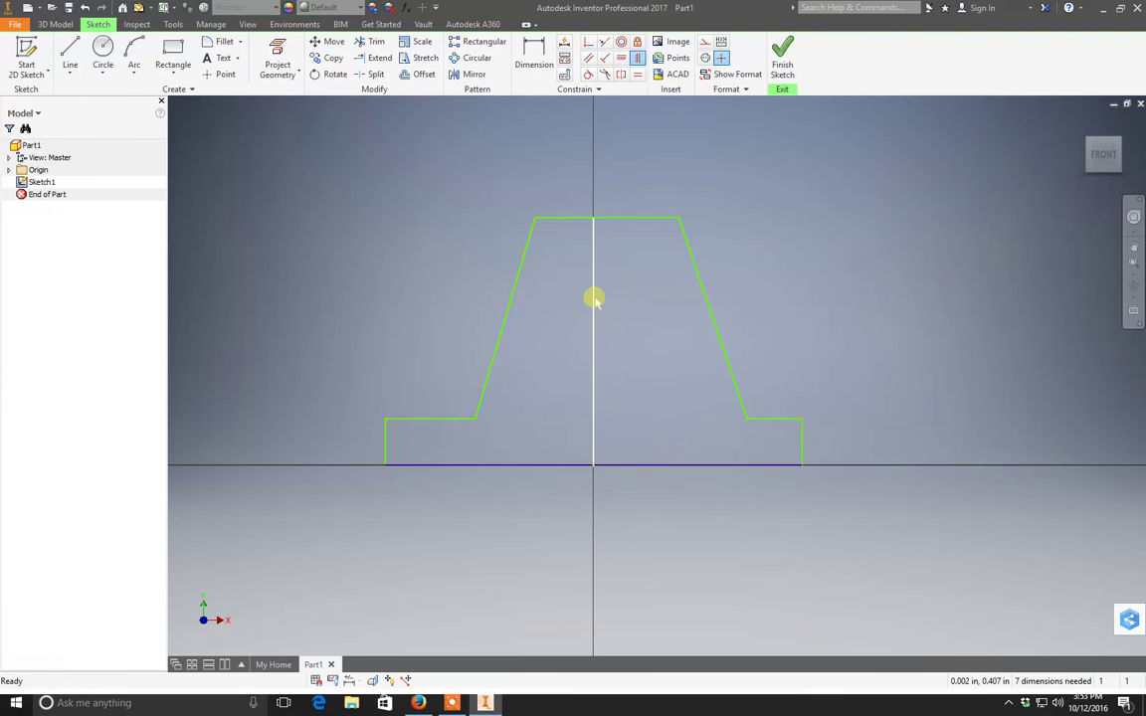
# - Convert the vertical line through the middle of the profile to a centerline
pyautogui.click(594, 299)
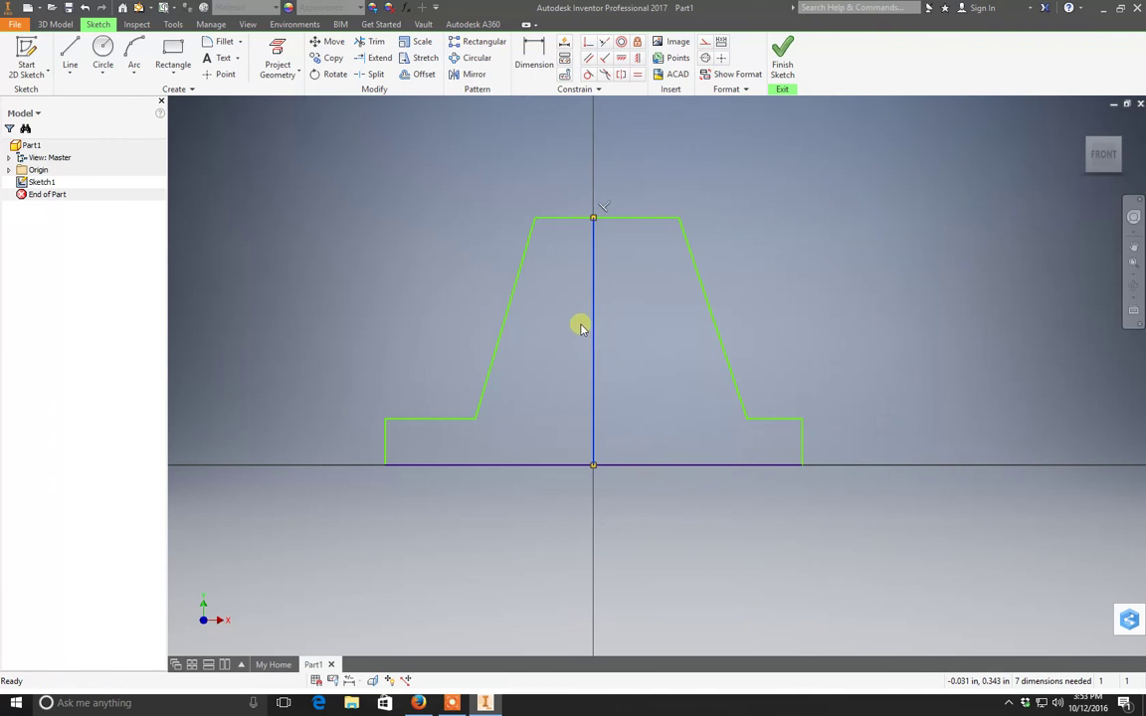
pyautogui.click(704, 57)
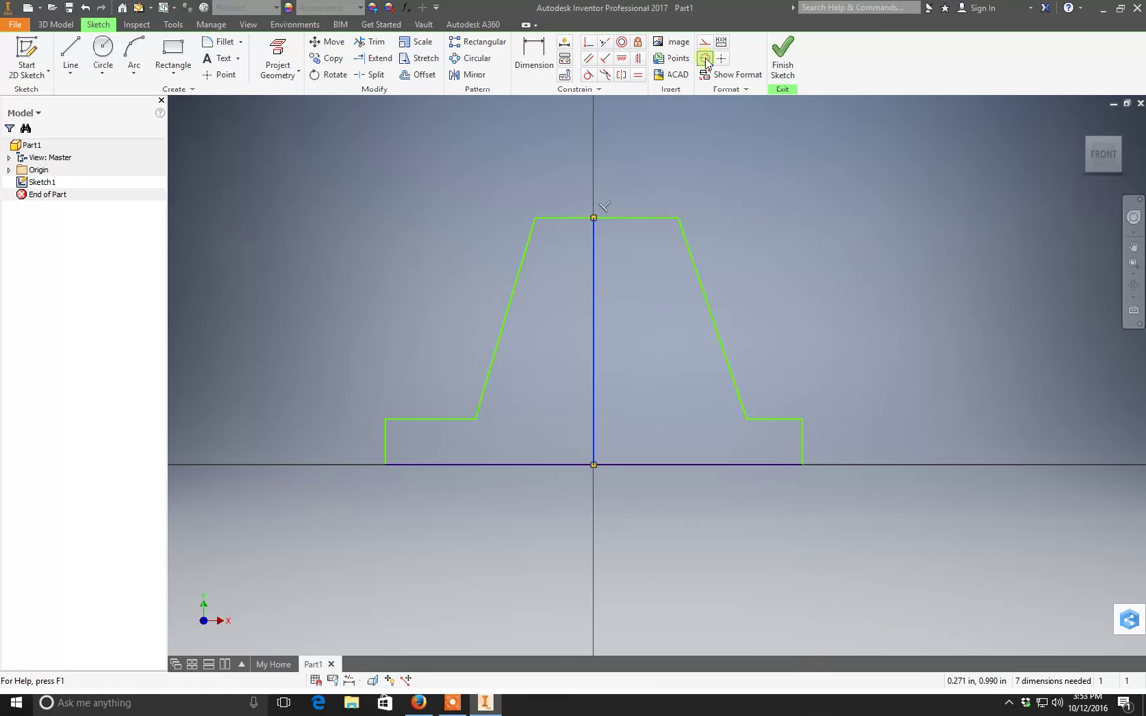
pyautogui.rightClick(527, 174)
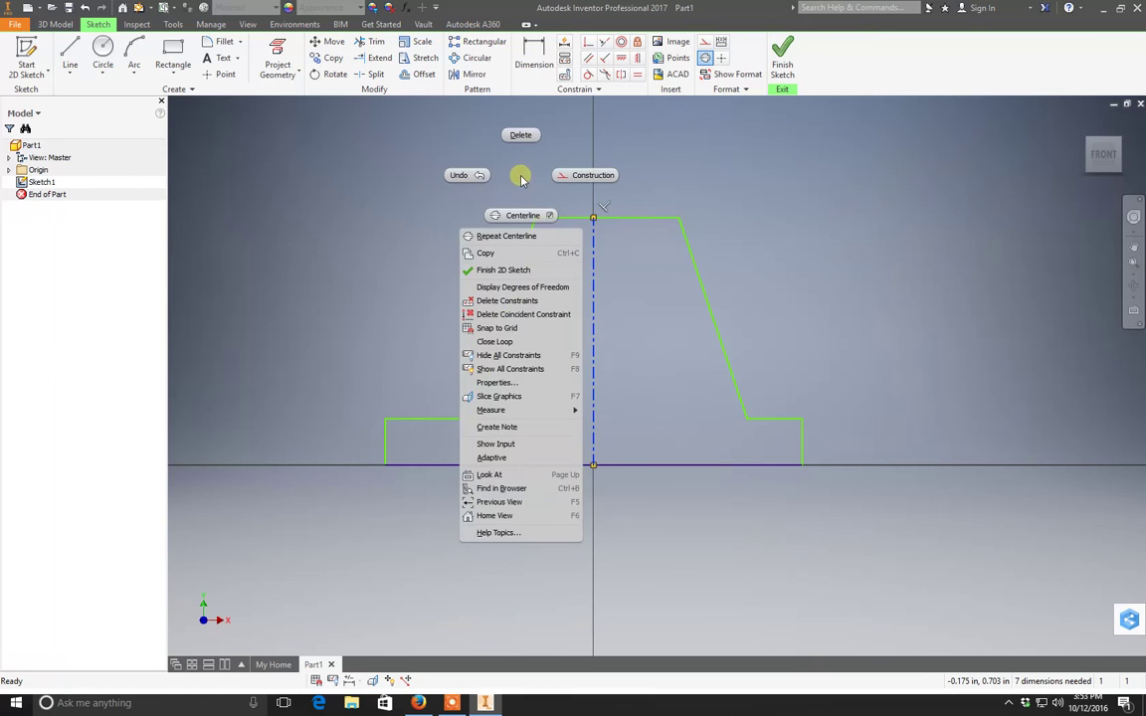
pyautogui.click(401, 239)
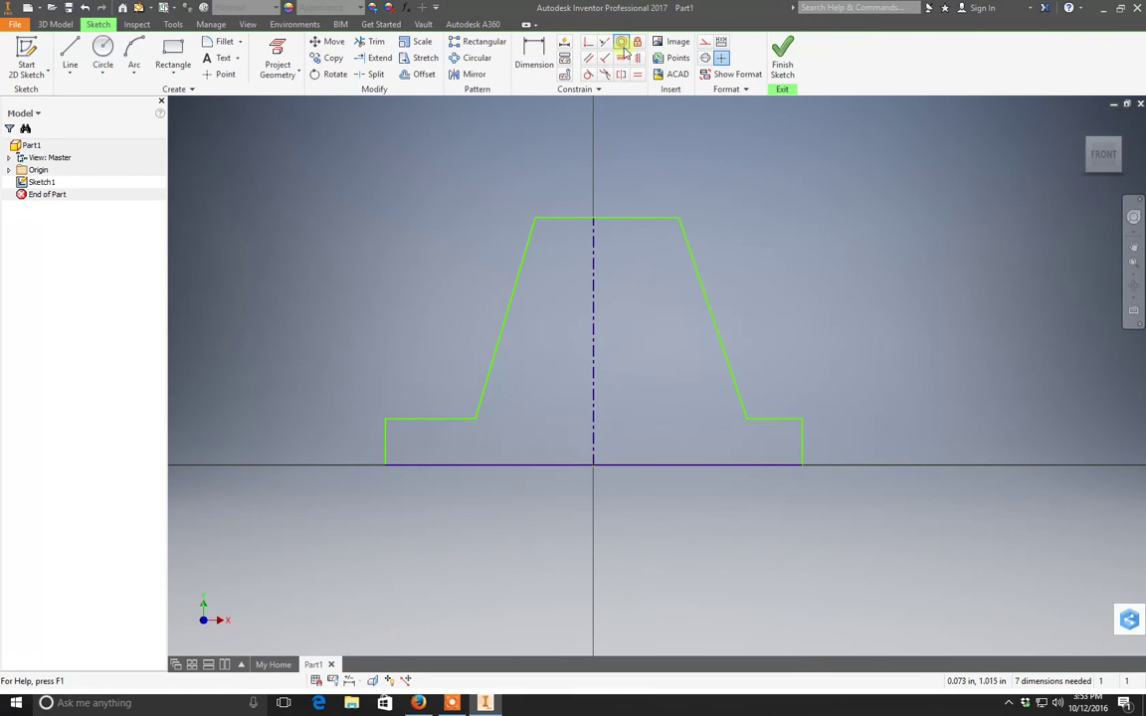
# - Make the upper end of the centerline coincident with the midpoint of the profile's top edge
pyautogui.click(589, 41)
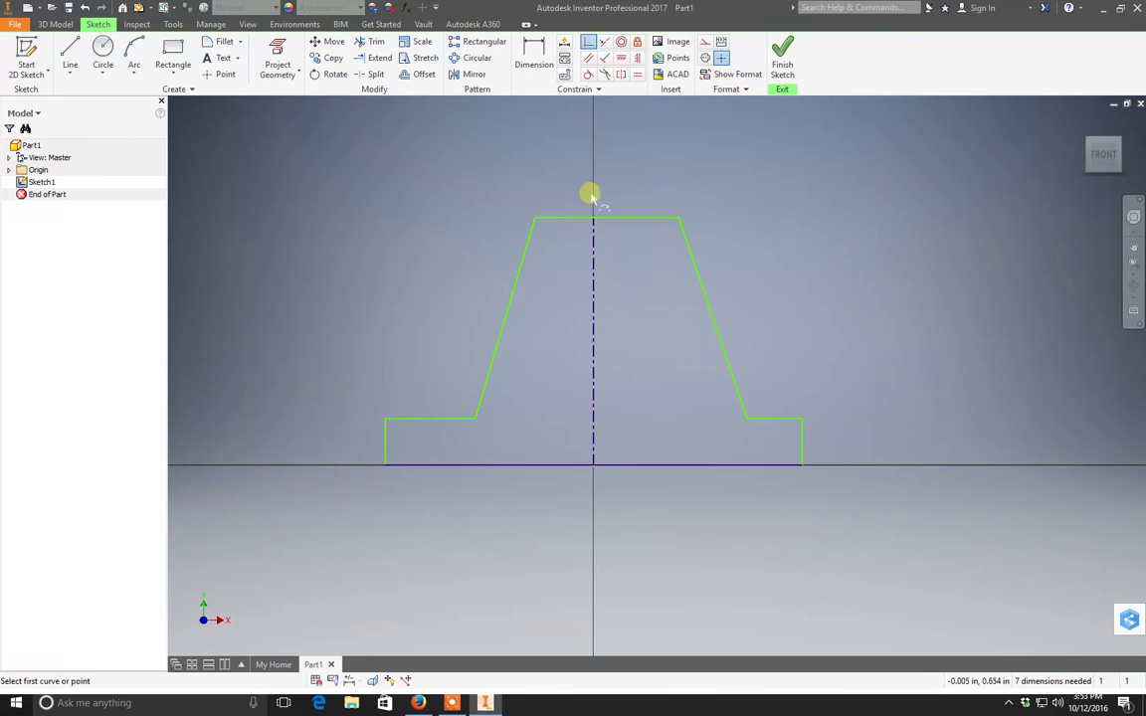
pyautogui.click(591, 220)
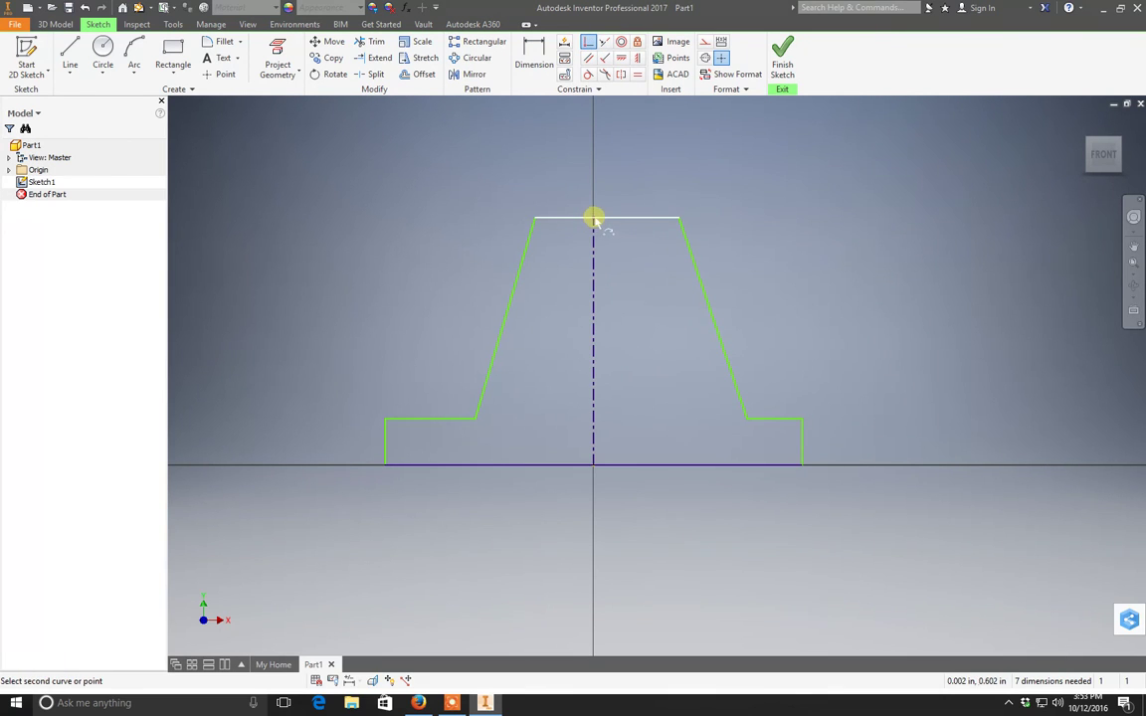
pyautogui.click(606, 220)
pyautogui.rightClick(519, 181)
pyautogui.click(552, 180)
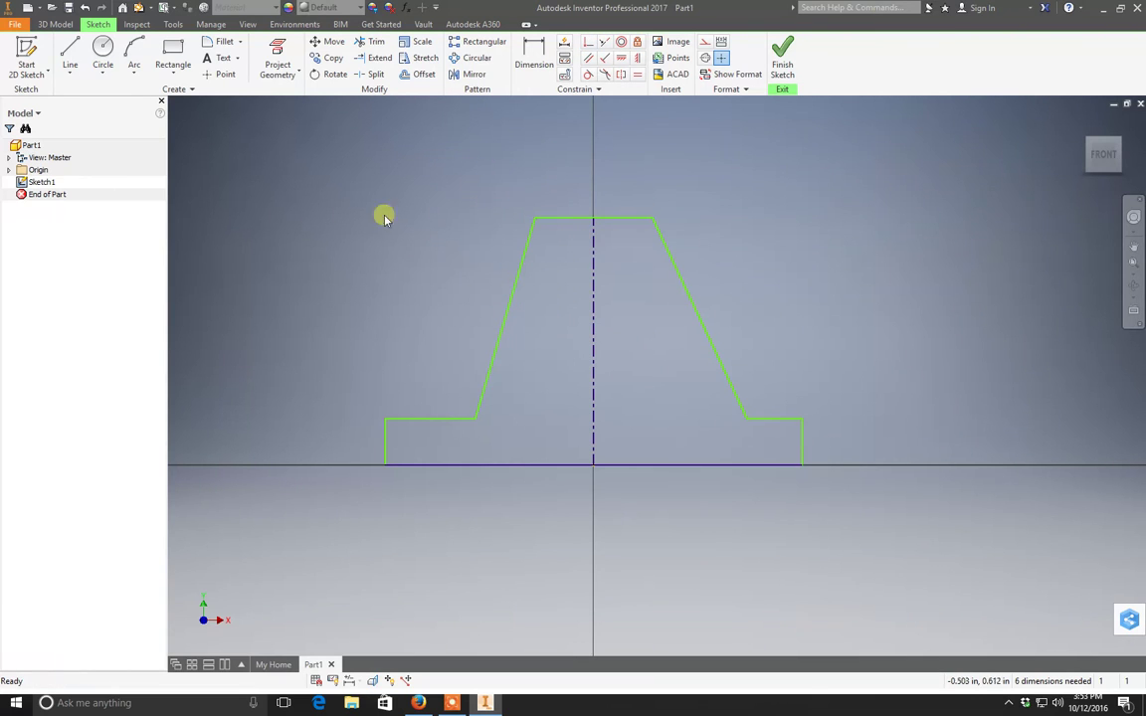
# - Constrain the two slanted sides of the profile to be symmetric about the centerline
pyautogui.click(621, 76)
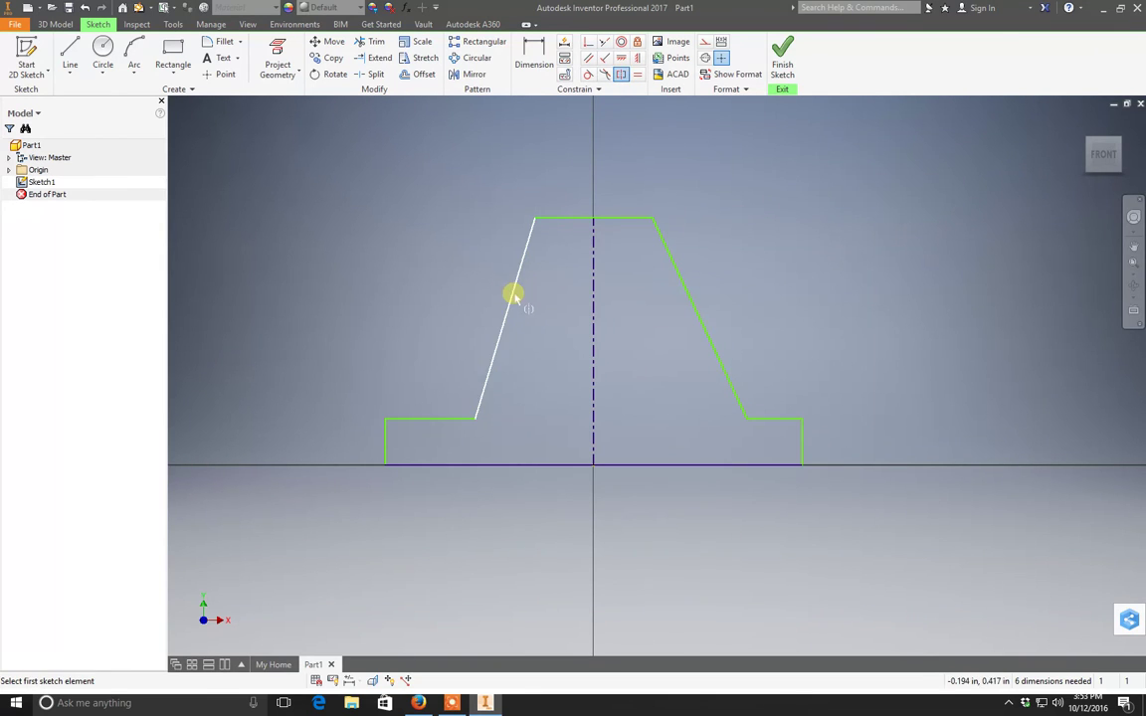
pyautogui.click(510, 298)
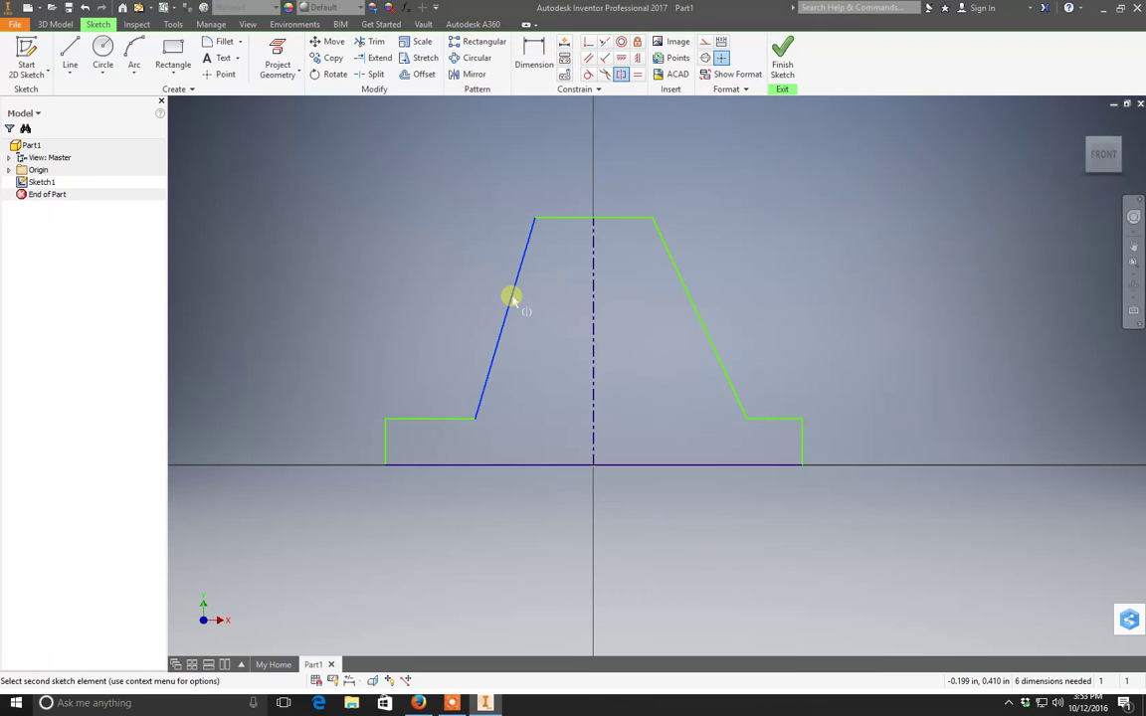
pyautogui.click(697, 316)
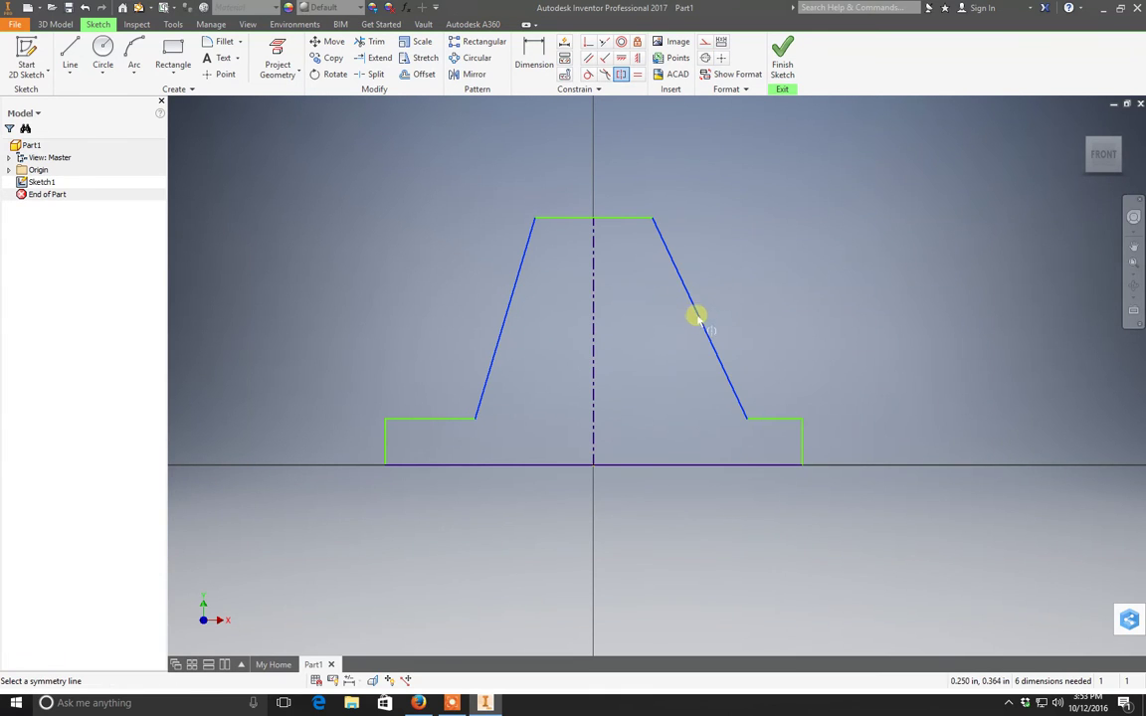
pyautogui.click(592, 368)
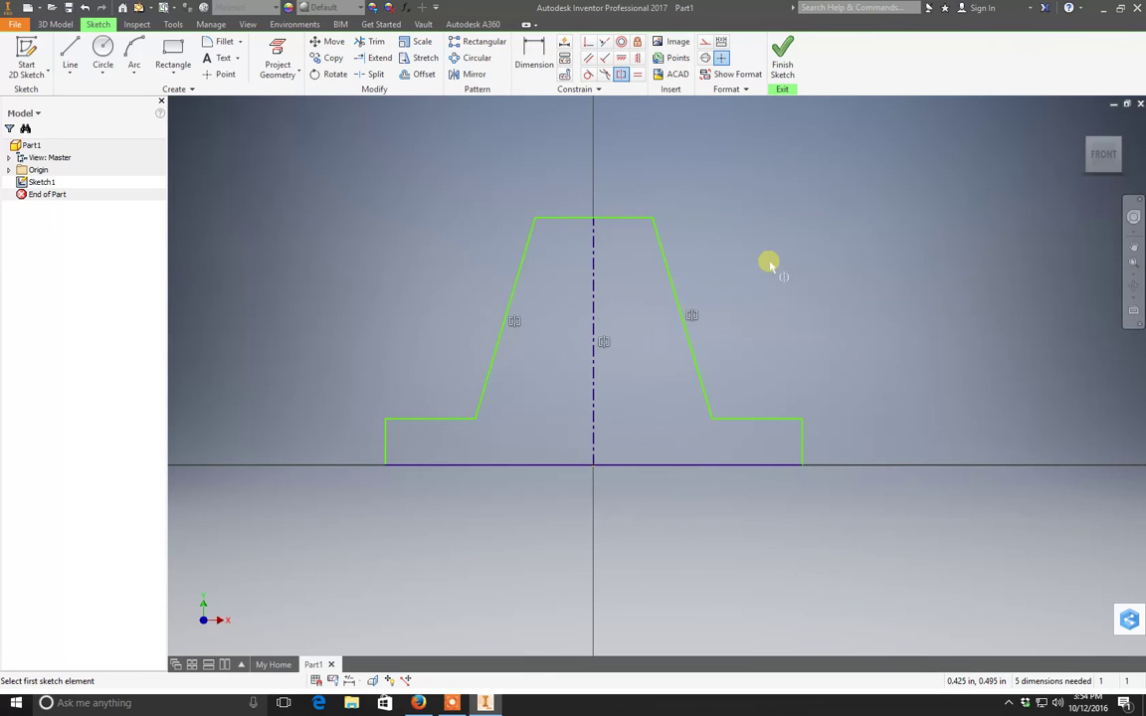
pyautogui.press('Escape')
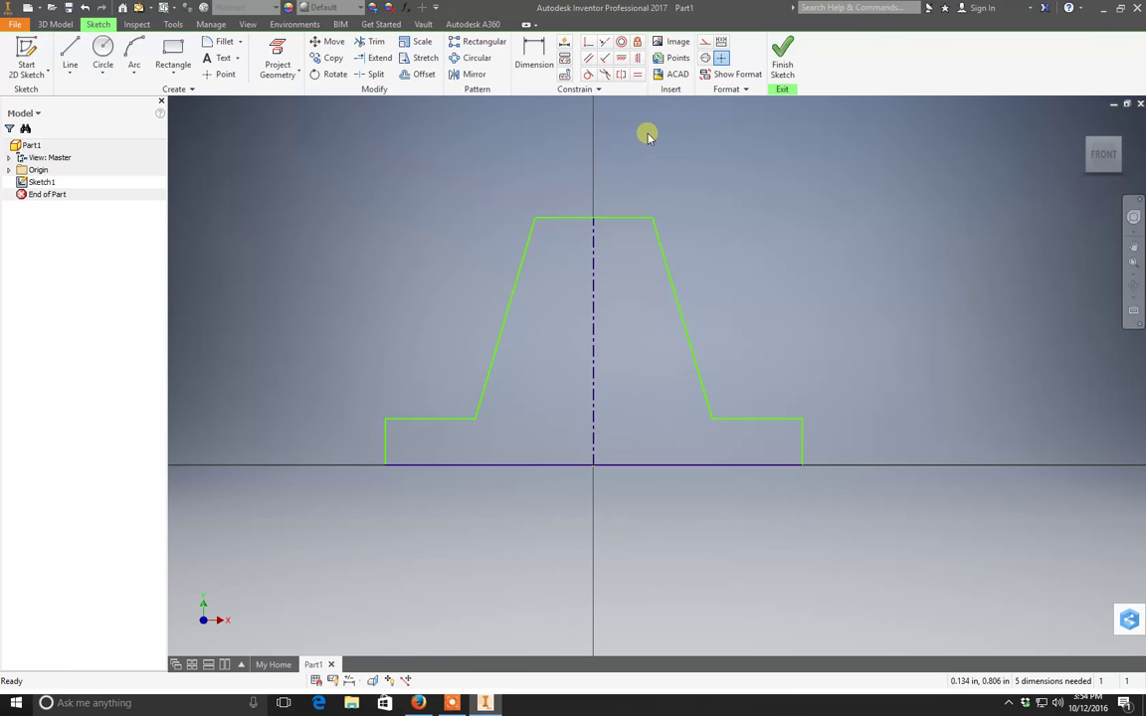
# - Dimension the profile's overall height from the bottom edge to the top edge as 1.75 in
pyautogui.click(534, 57)
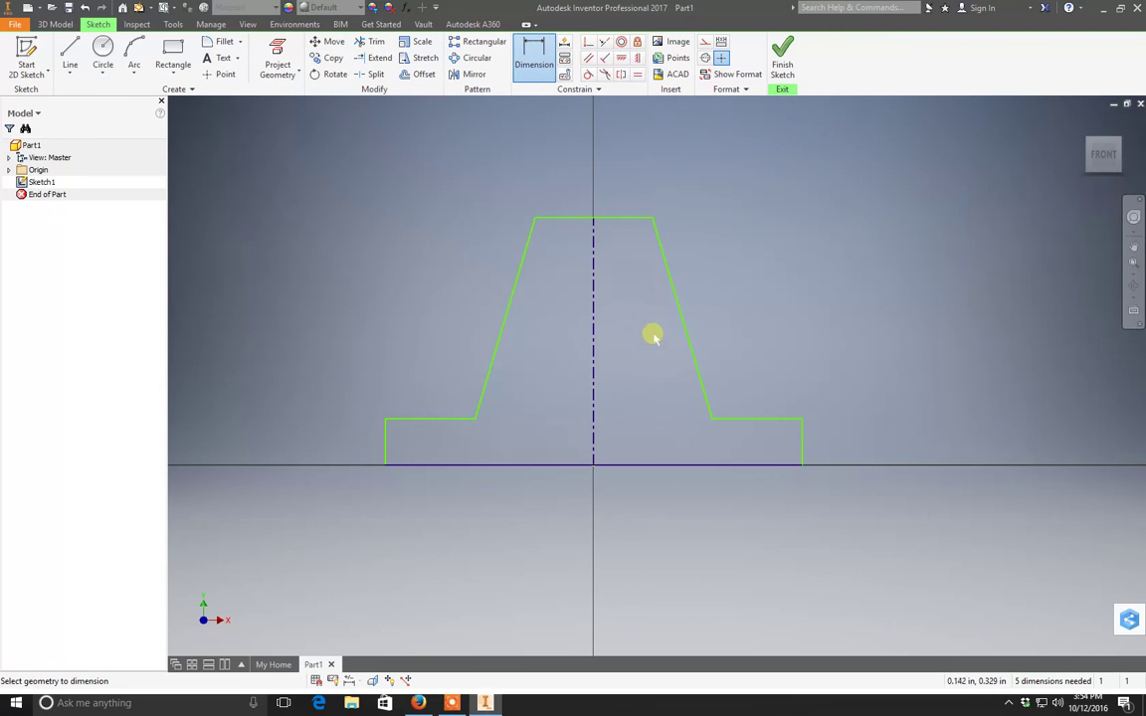
pyautogui.click(676, 464)
pyautogui.click(615, 219)
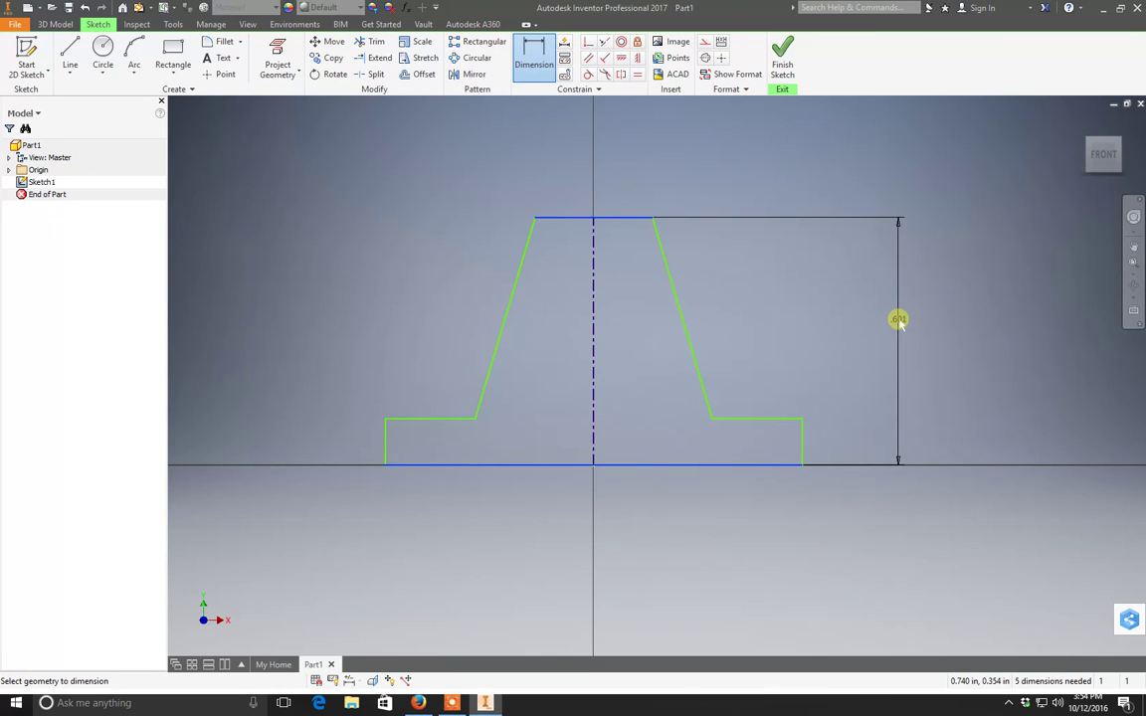
pyautogui.click(898, 319)
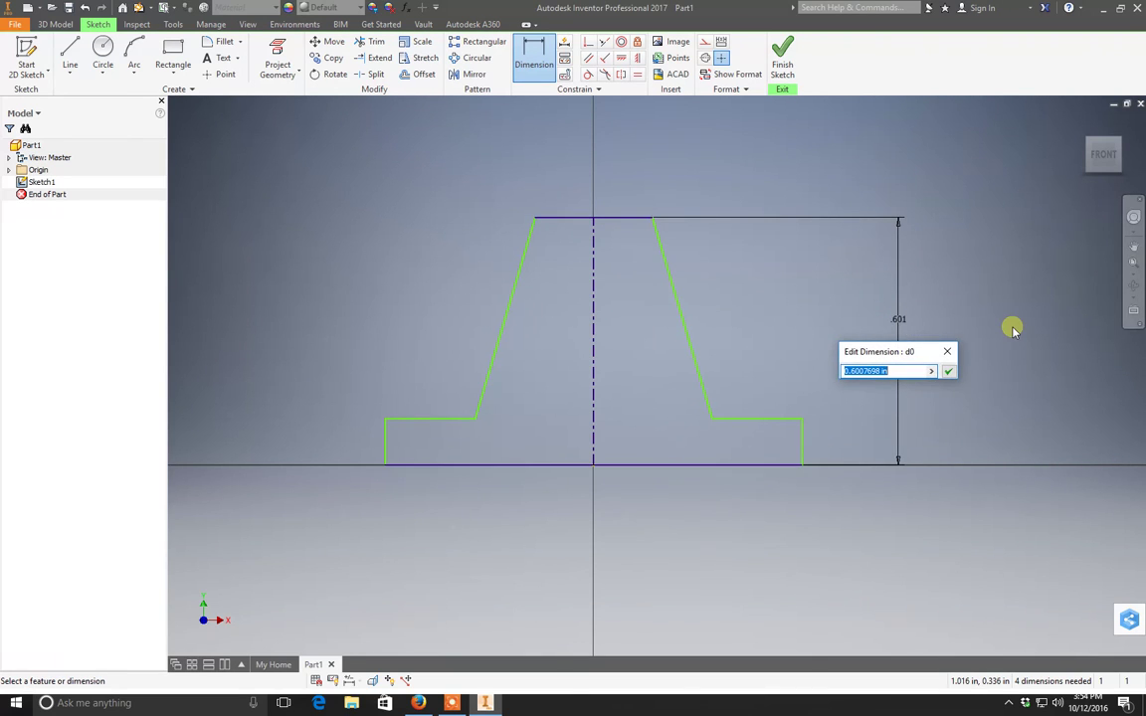
pyautogui.write('1.75')
pyautogui.press('Return')
# - Dimension the base flange's thickness between the bottom edge and the right-hand flange's upper edge as .25 in
pyautogui.scroll(-3, 698, 309)
pyautogui.moveTo(718, 286)
pyautogui.mouseDown(button='middle')
pyautogui.moveTo(626, 488)
pyautogui.moveTo(662, 378)
pyautogui.moveTo(654, 324)
pyautogui.mouseUp(button='middle')
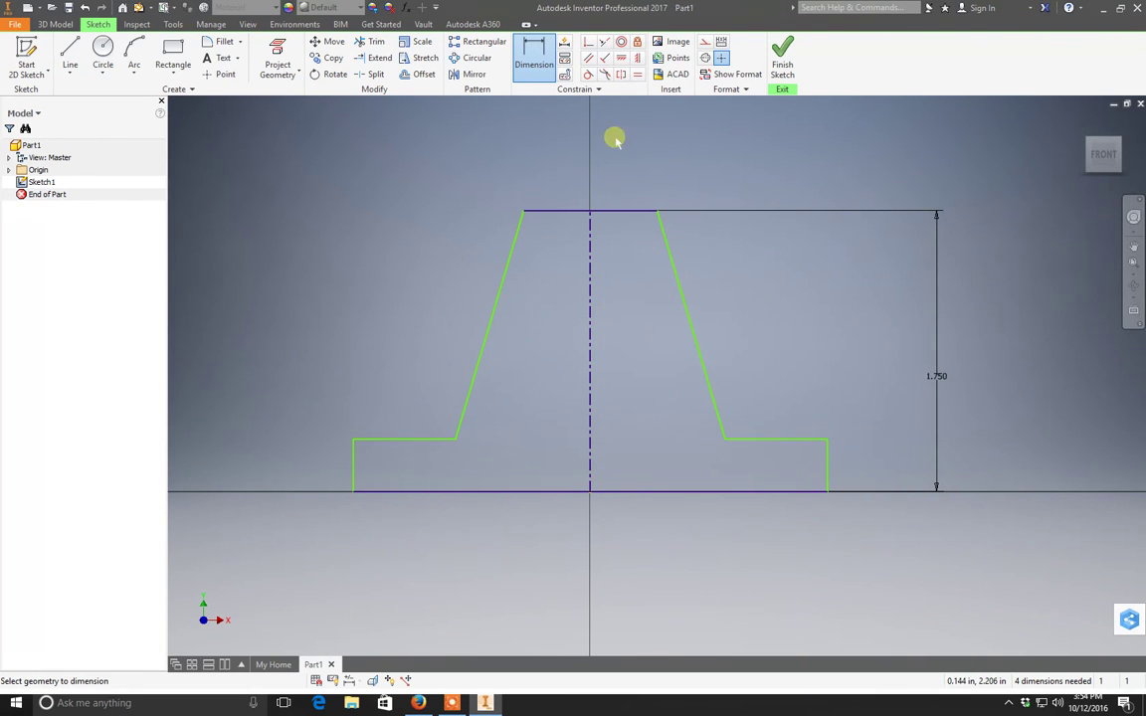
pyautogui.click(789, 491)
pyautogui.click(780, 441)
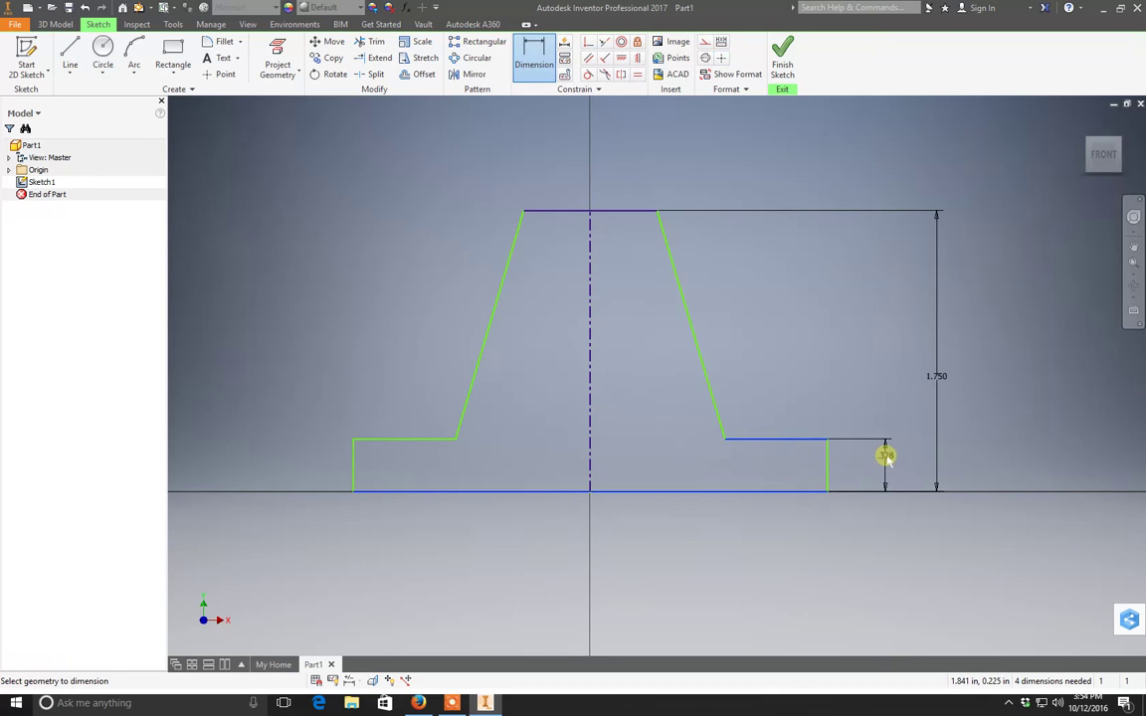
pyautogui.click(883, 460)
pyautogui.write('.')
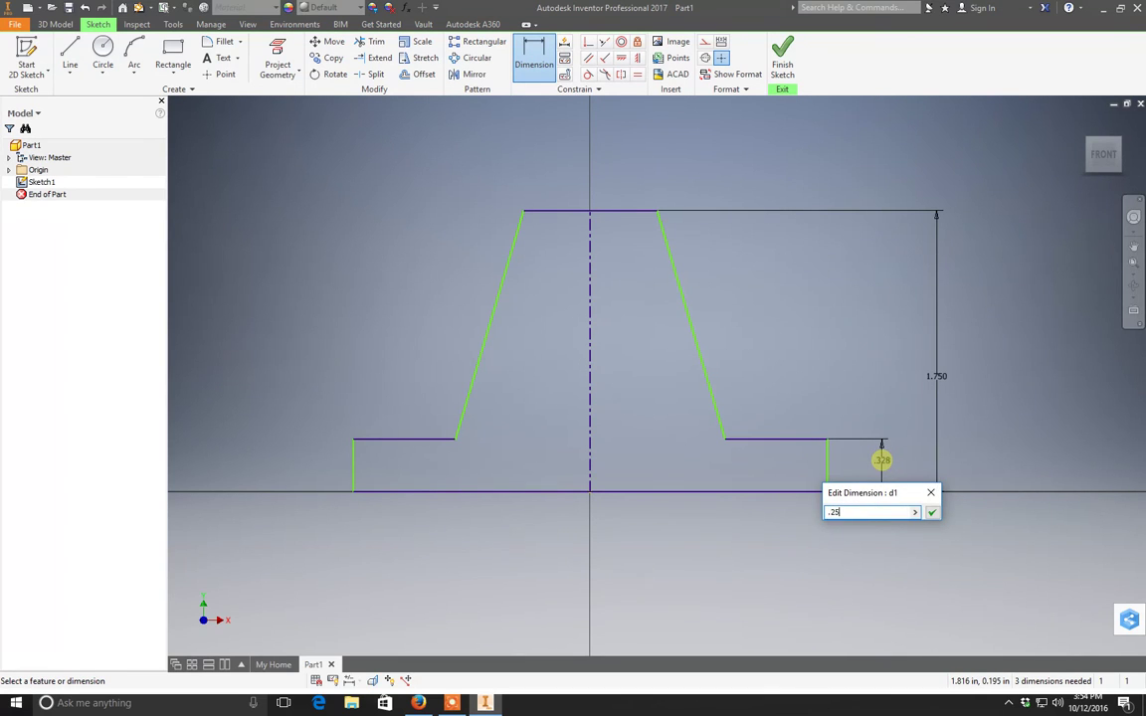
pyautogui.write('25')
pyautogui.press('Return')
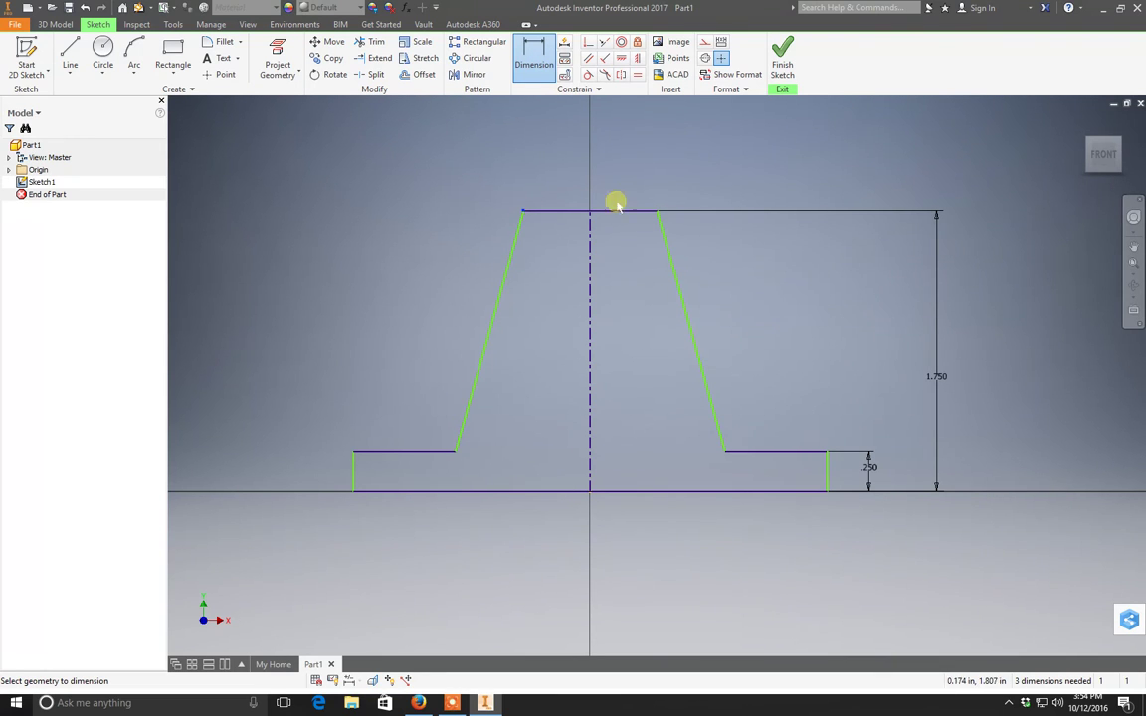
# - Dimension the width of the profile's top edge as .875 in
pyautogui.click(654, 210)
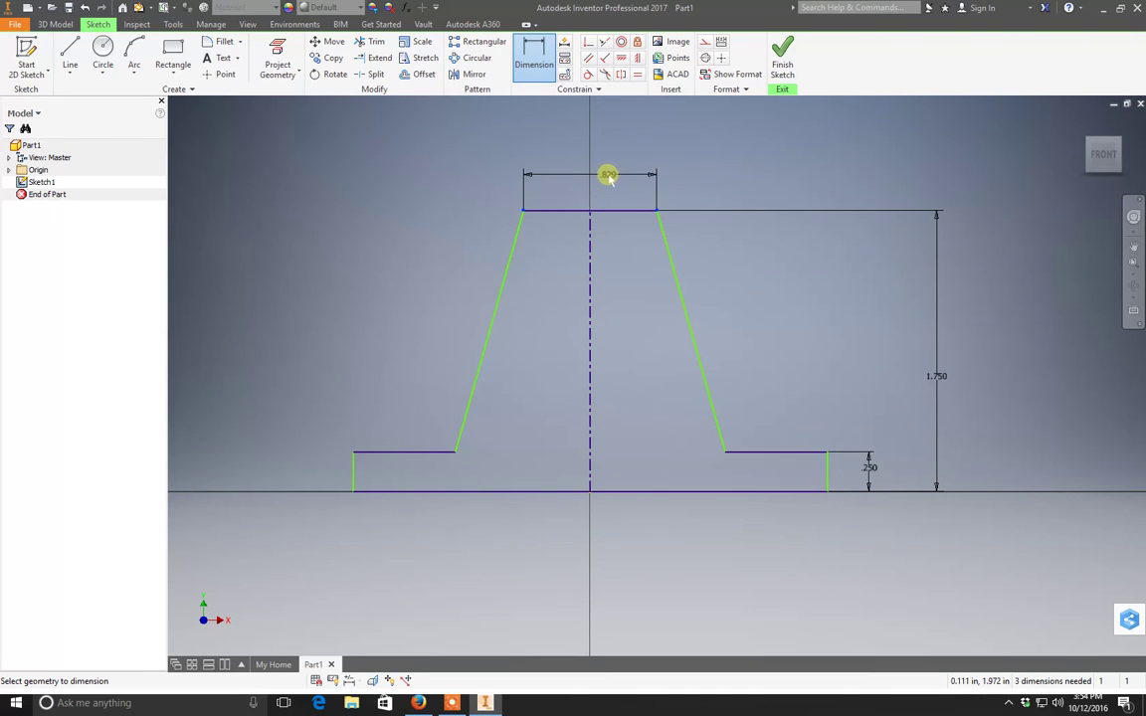
pyautogui.click(606, 179)
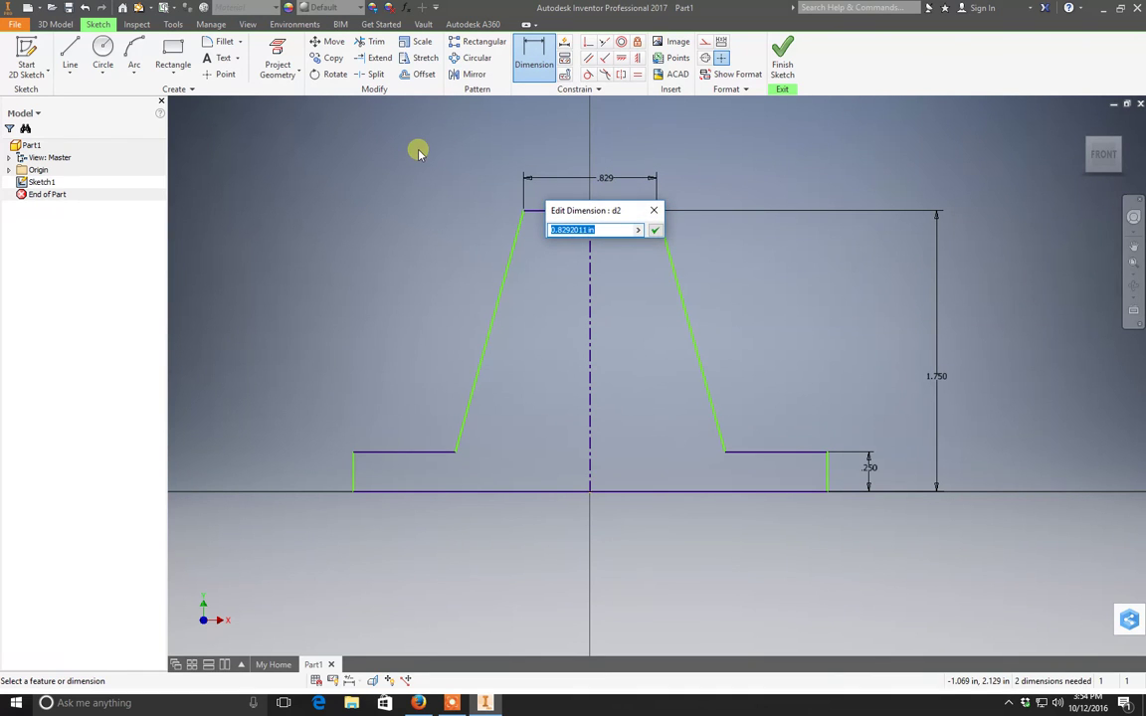
pyautogui.write('.875')
pyautogui.press('Return')
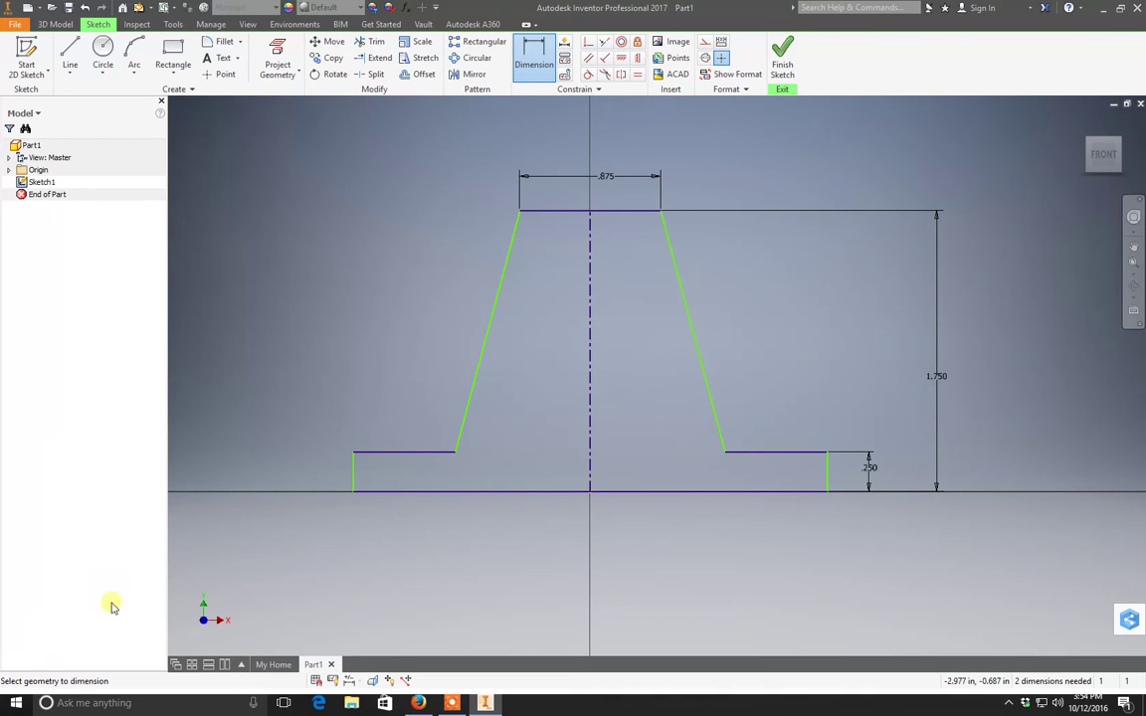
# - Dimension the horizontal distance between the lower ends of the two slanted sides as 2.5 in
pyautogui.click(724, 453)
pyautogui.click(623, 129)
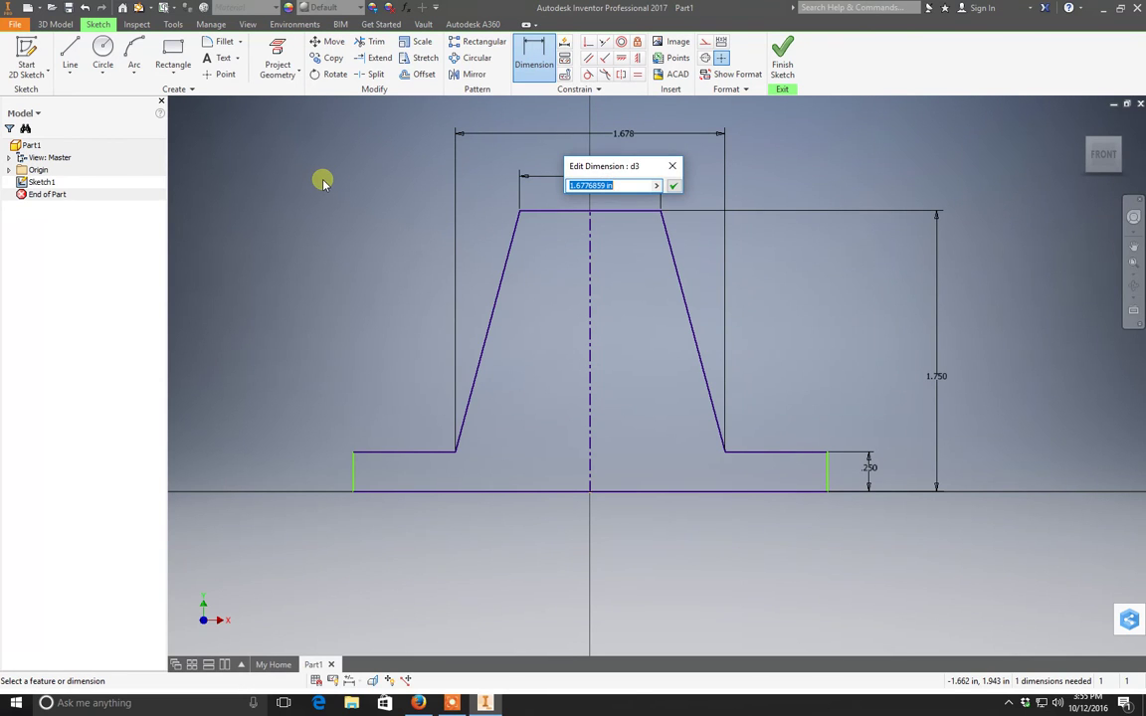
pyautogui.write('2.')
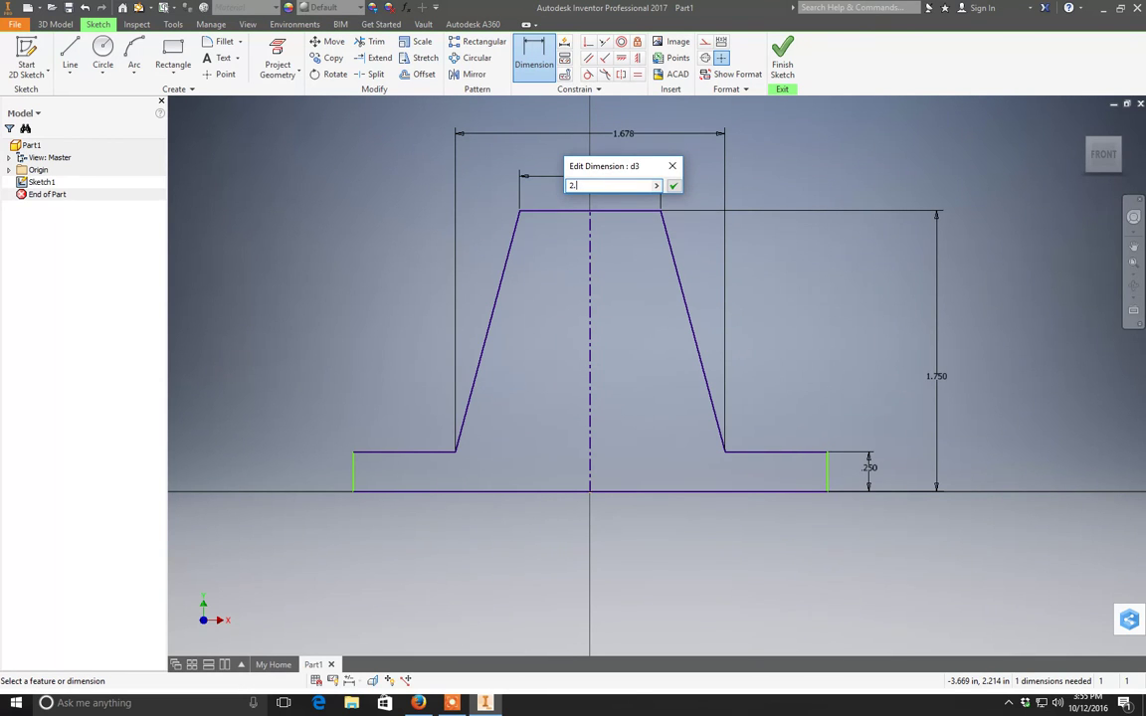
pyautogui.write('5')
pyautogui.press('Return')
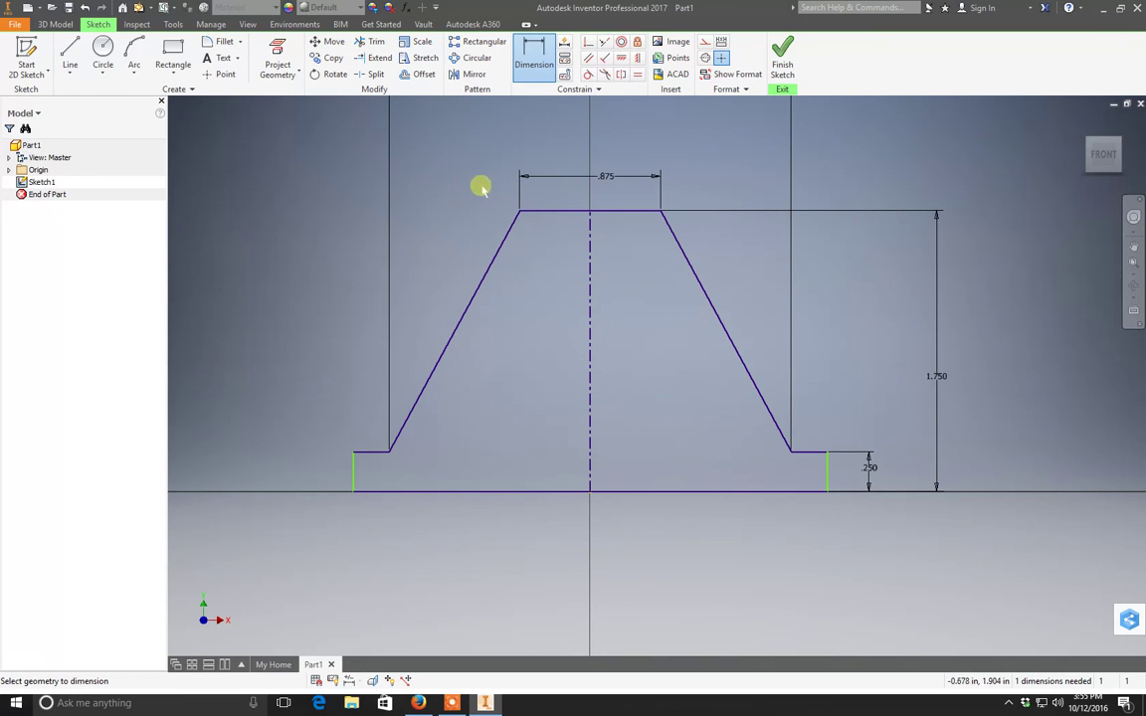
# - Change the dimension between the lower ends of the slanted sides to 1.313 in
pyautogui.scroll(-3, 688, 194)
pyautogui.moveTo(696, 220)
pyautogui.mouseDown(button='middle')
pyautogui.moveTo(666, 438)
pyautogui.moveTo(654, 326)
pyautogui.mouseUp(button='middle')
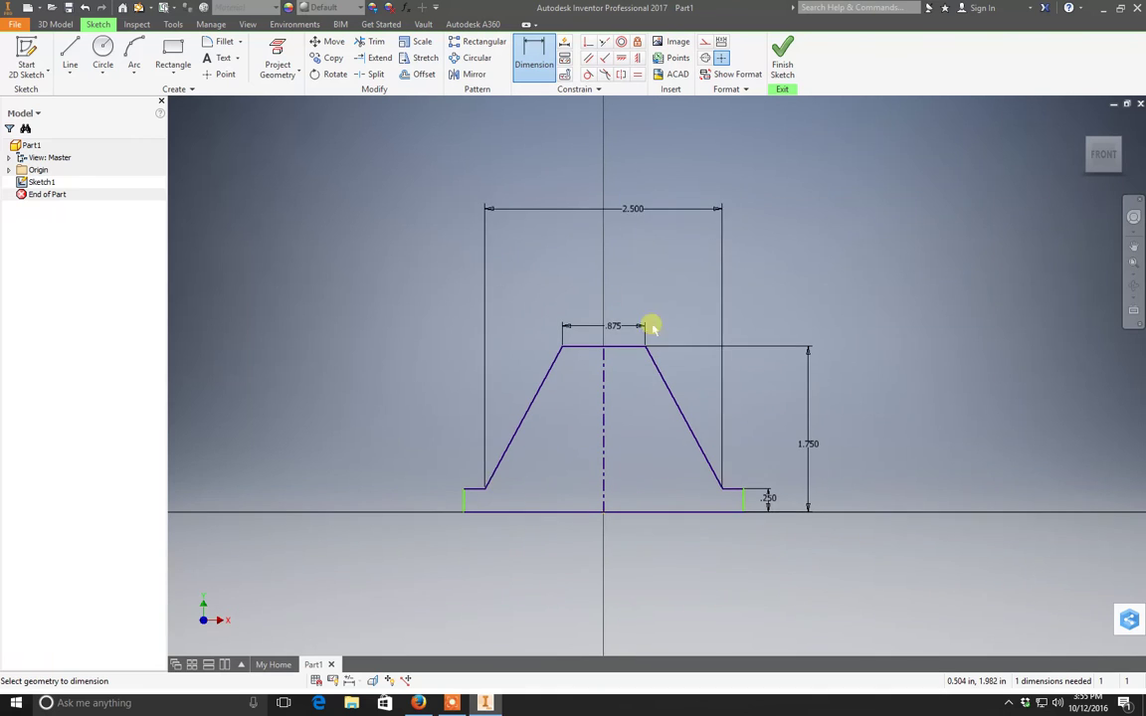
pyautogui.click(639, 207)
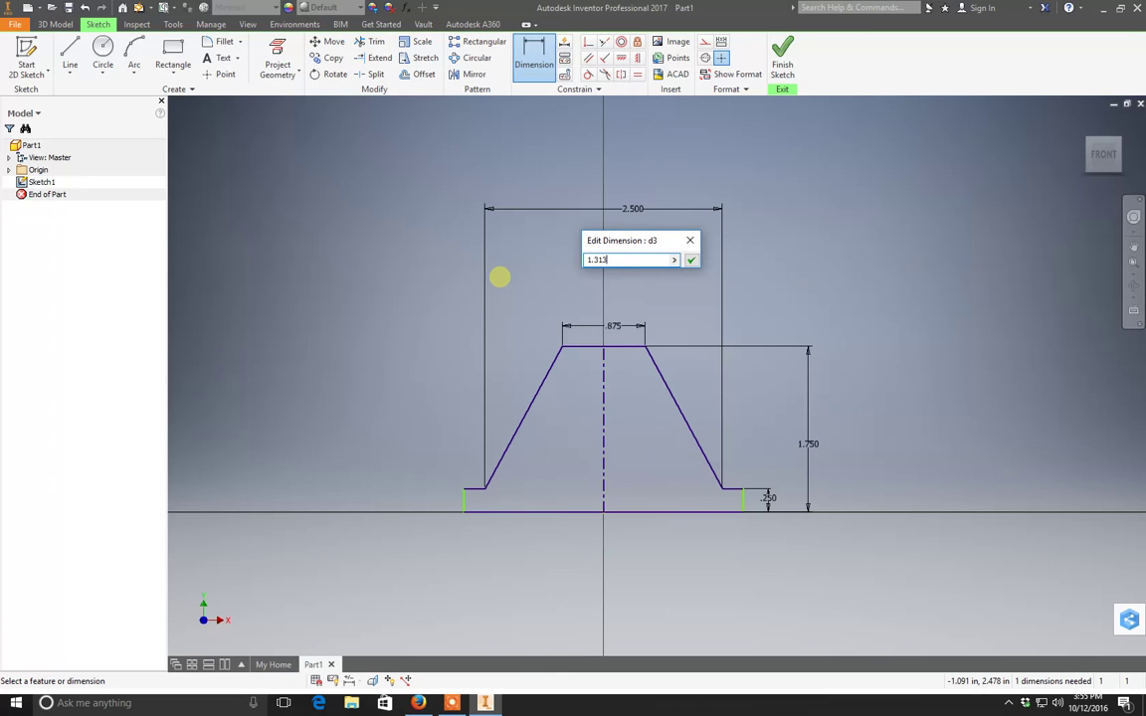
pyautogui.press('Return')
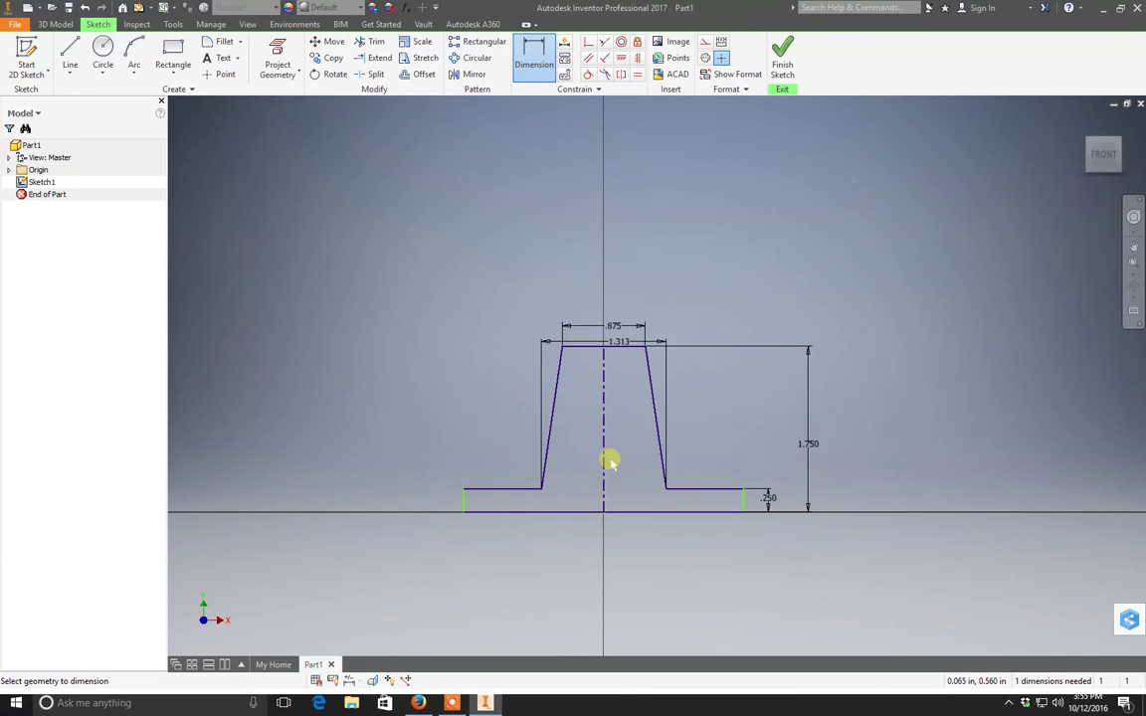
# - Dimension the base's overall width between its two short vertical end edges as 2.5 in and end the Dimension command
pyautogui.scroll(-3, 604, 460)
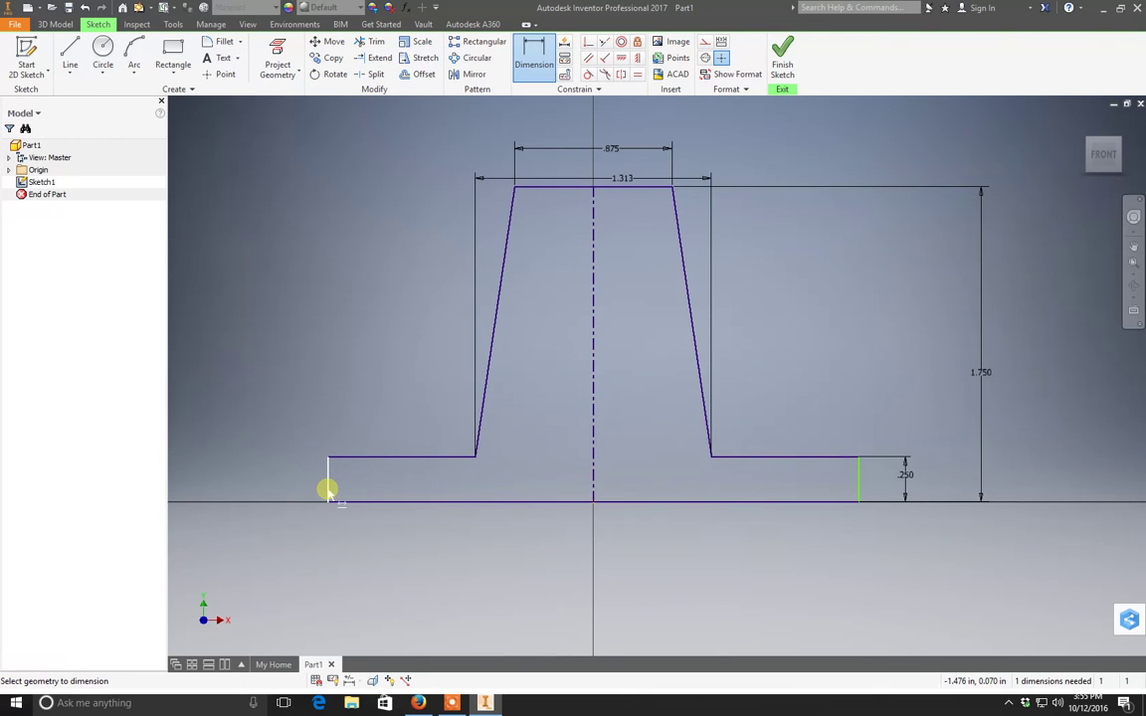
pyautogui.click(328, 490)
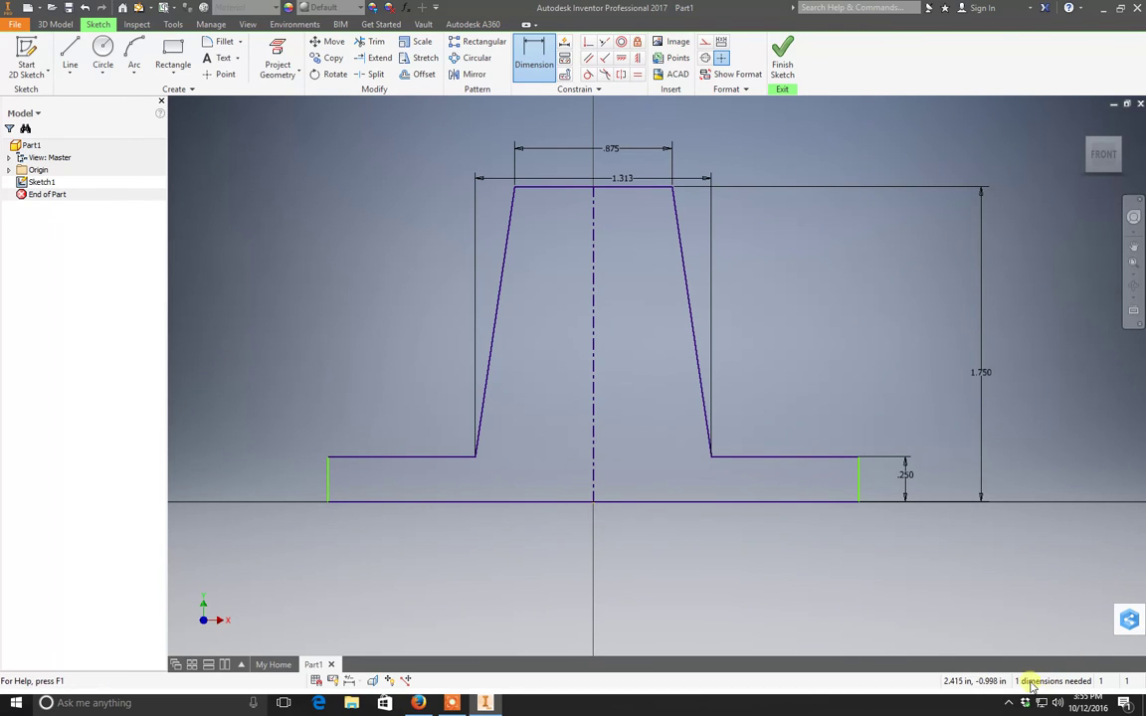
pyautogui.click(328, 489)
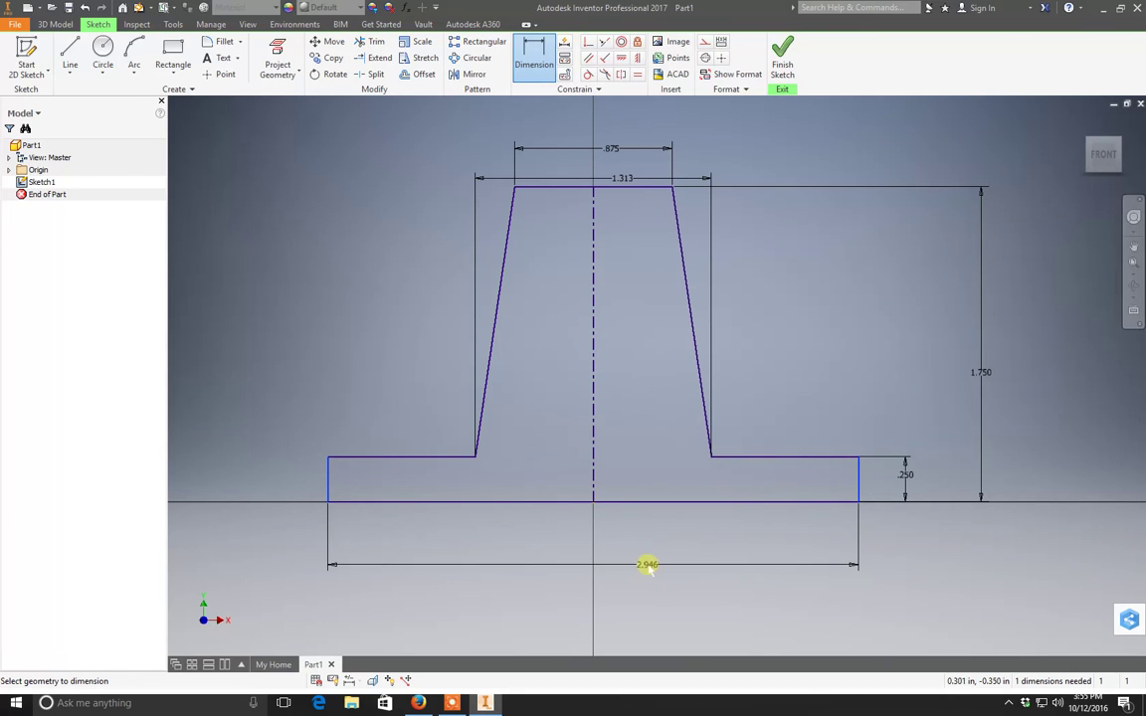
pyautogui.click(647, 563)
pyautogui.write('2.5')
pyautogui.press('Return')
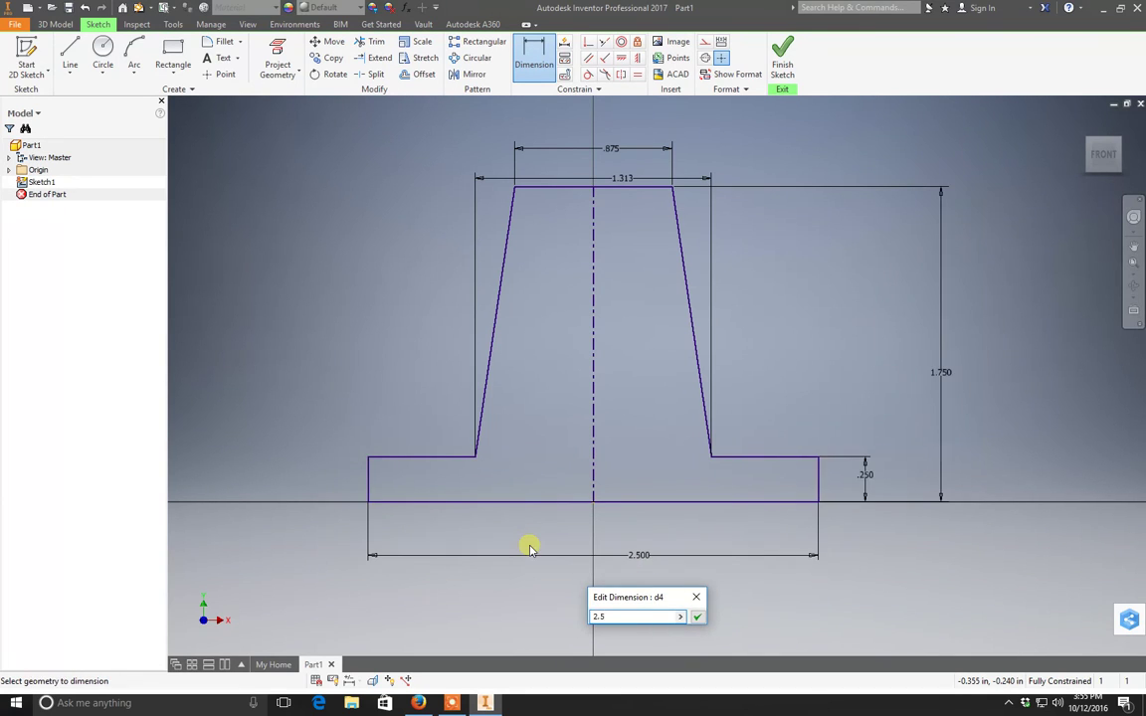
pyautogui.scroll(-2, 686, 338)
pyautogui.moveTo(687, 338)
pyautogui.mouseDown(button='middle')
pyautogui.moveTo(608, 345)
pyautogui.moveTo(616, 336)
pyautogui.mouseUp(button='middle')
pyautogui.press('Escape')
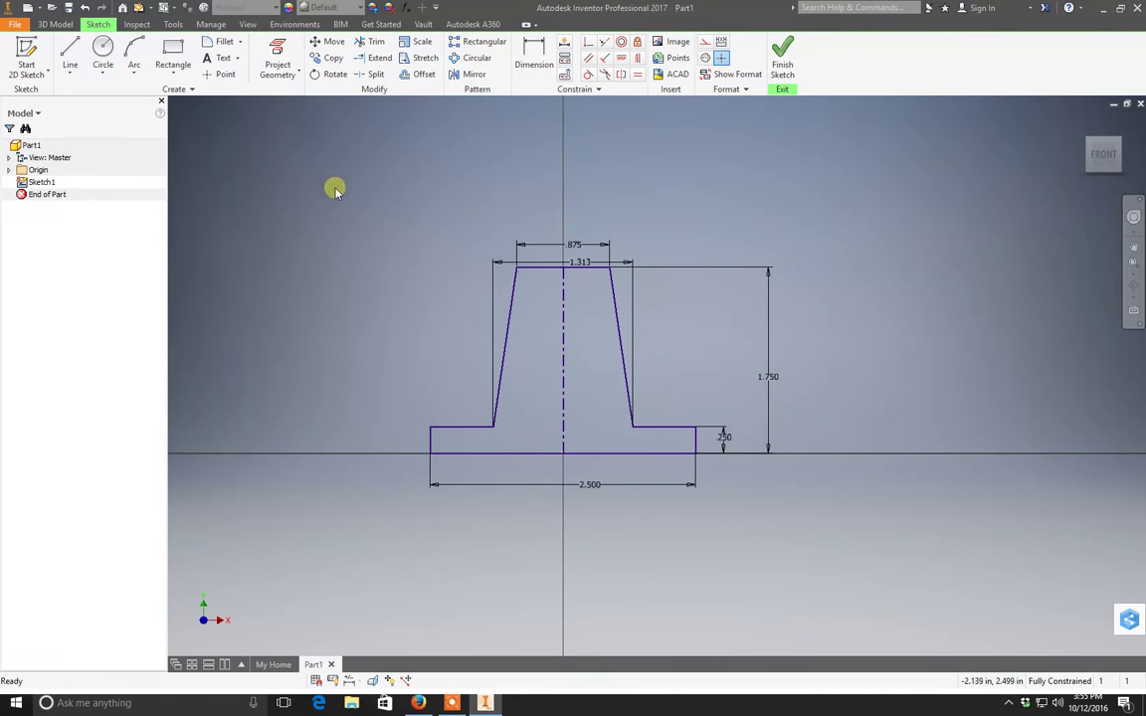
# - Draw a .625 in diameter circle centered on the centerline in the upper part of the profile
pyautogui.click(103, 50)
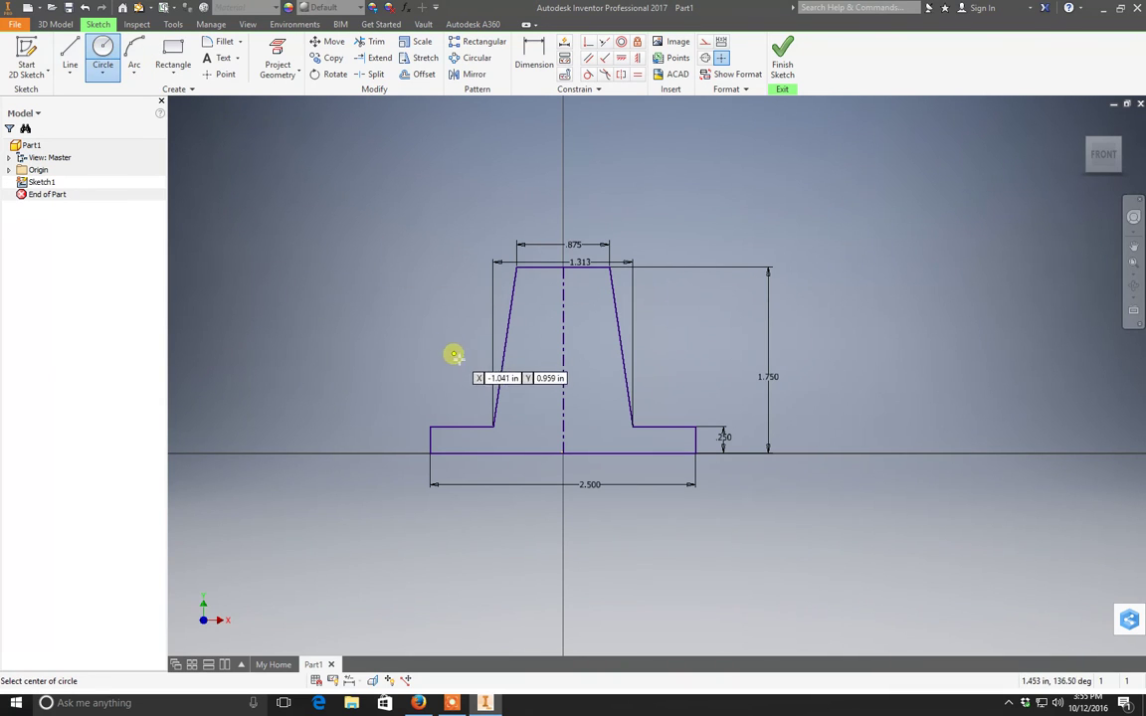
pyautogui.click(563, 338)
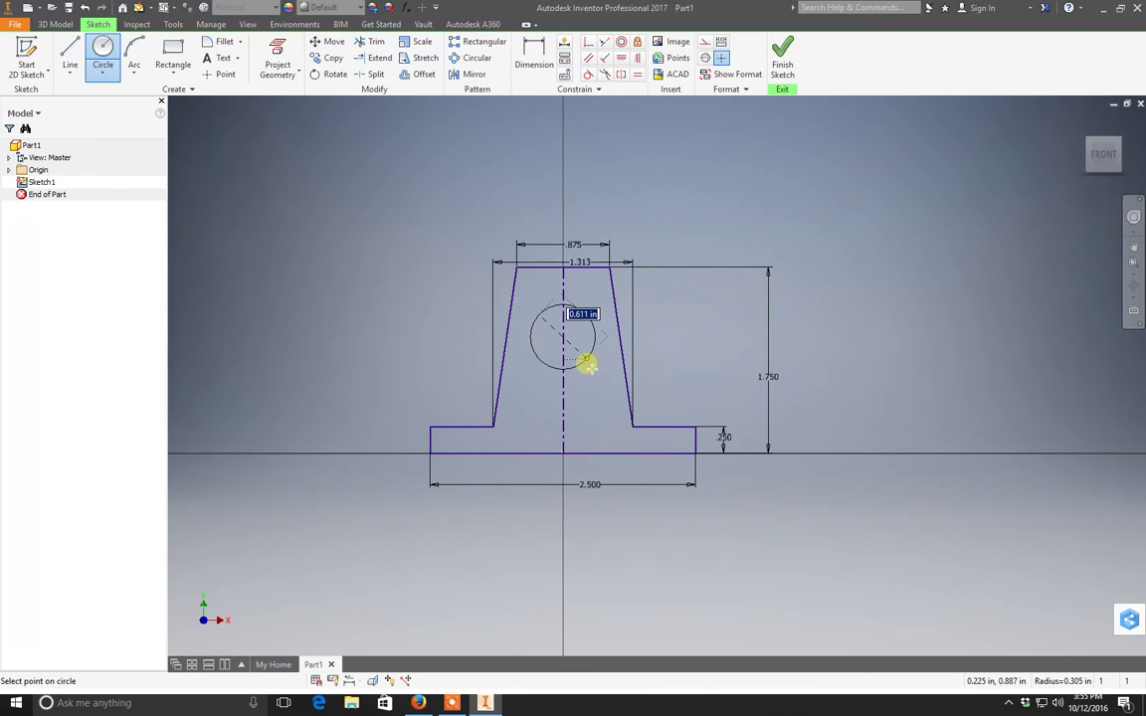
pyautogui.write('.6')
pyautogui.press('Return')
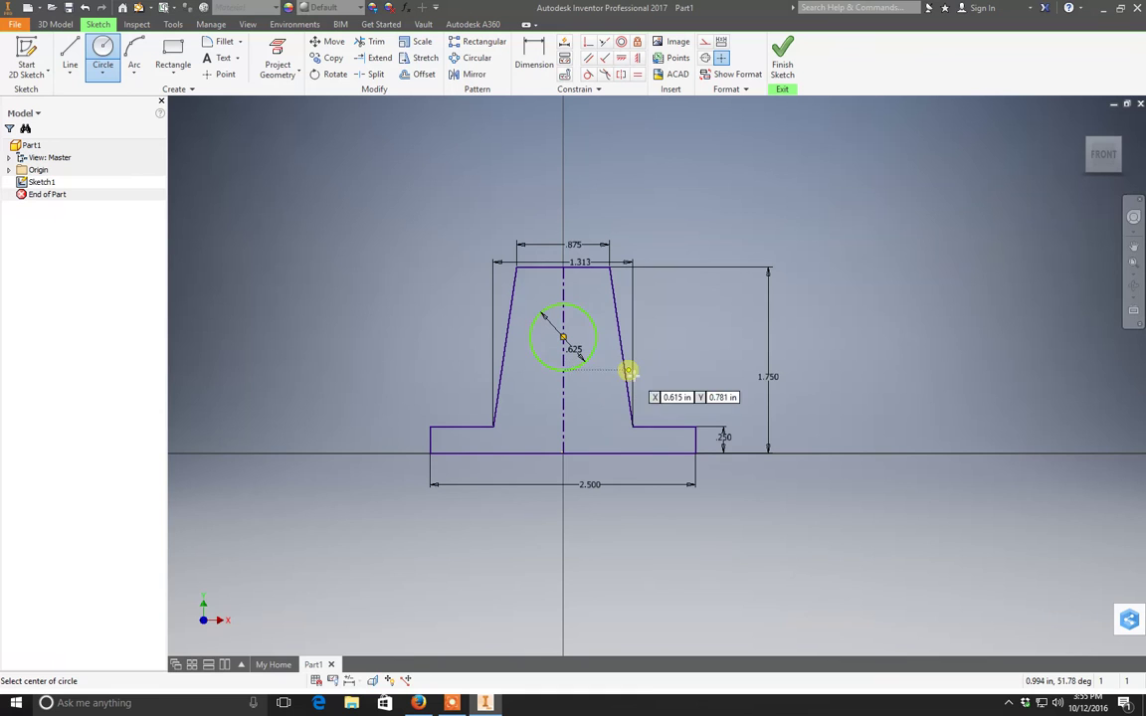
pyautogui.press('Escape')
pyautogui.press('Escape')
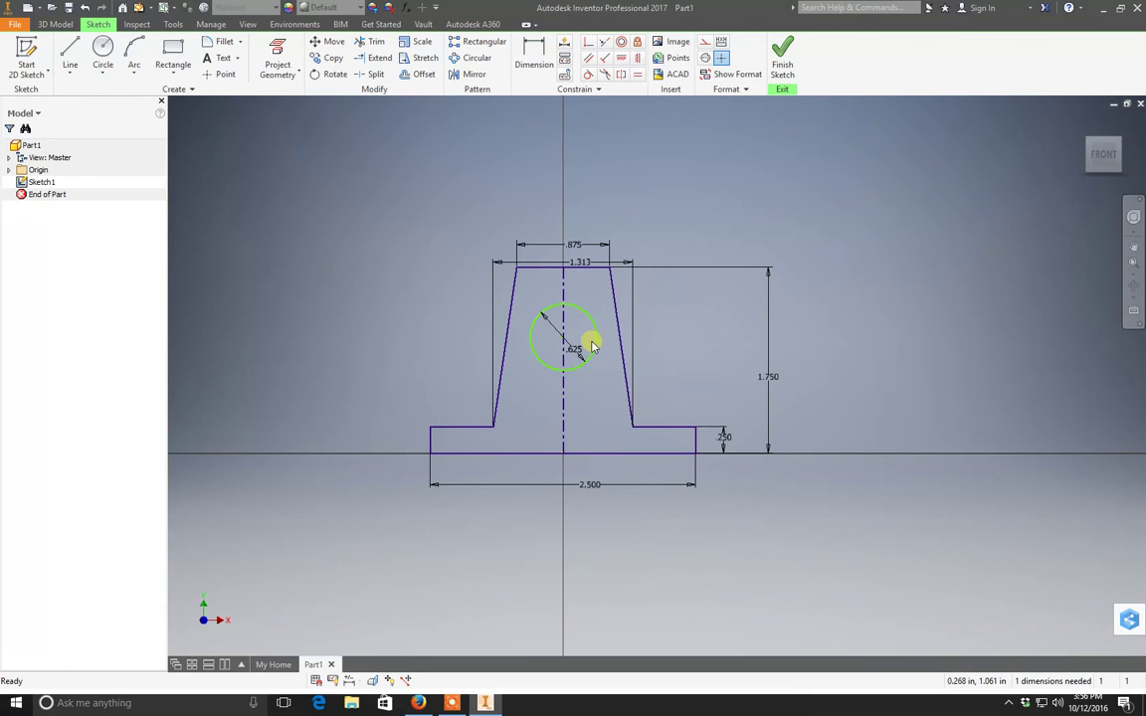
# - Move the circle slightly down along the centerline and dimension its center 1 in above the profile's bottom edge
pyautogui.moveTo(592, 349); pyautogui.dragTo(562, 353)
pyautogui.click(607, 377)
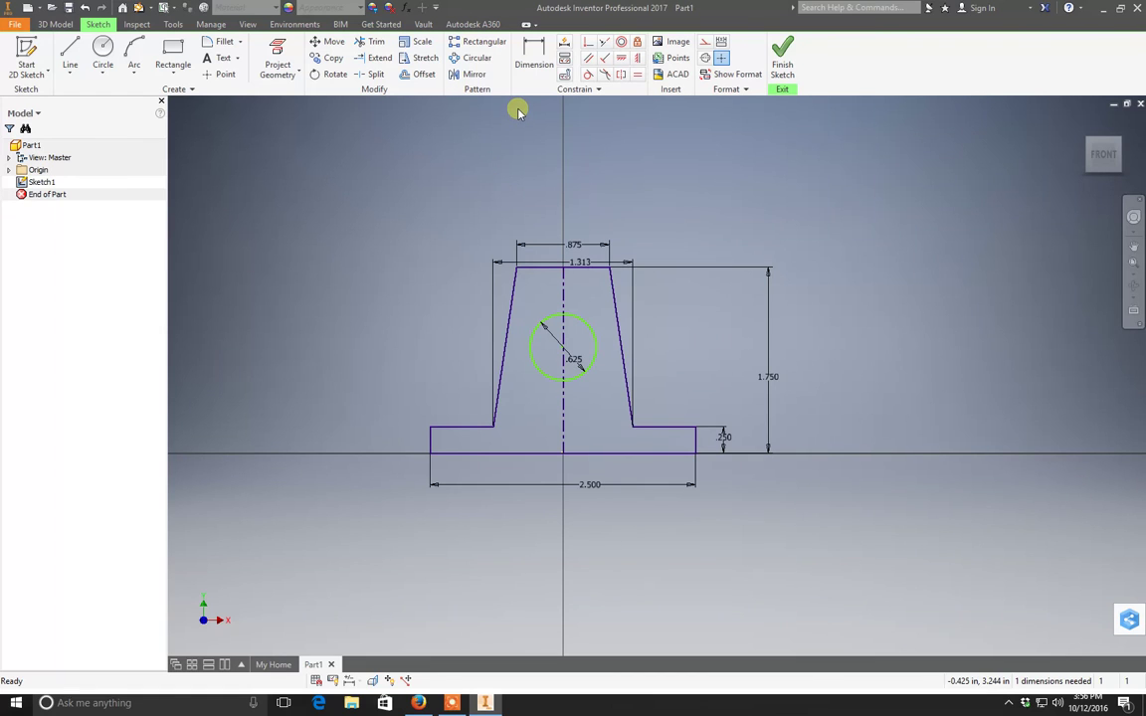
pyautogui.click(534, 58)
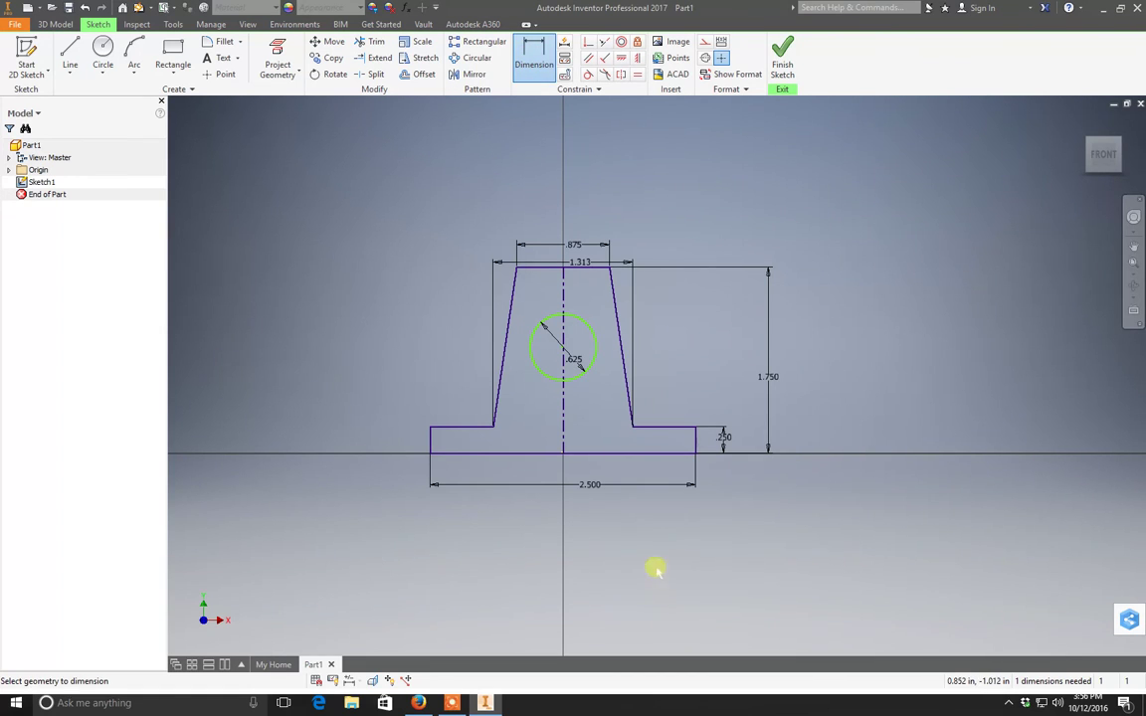
pyautogui.click(638, 454)
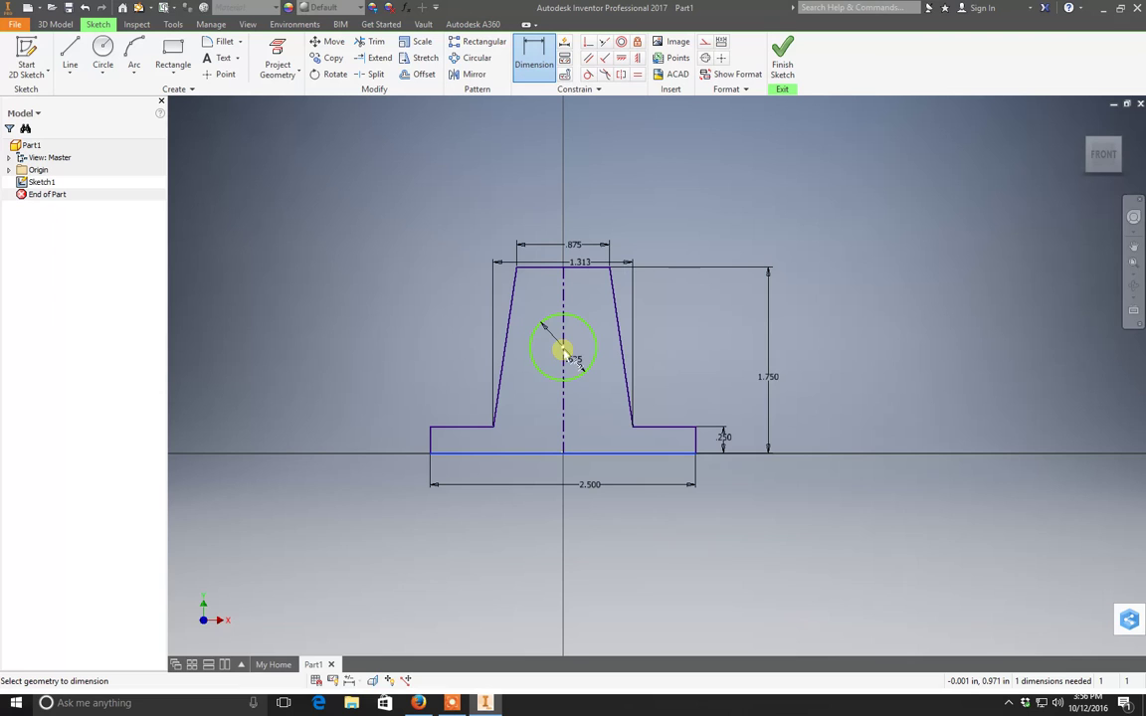
pyautogui.click(562, 350)
pyautogui.click(314, 388)
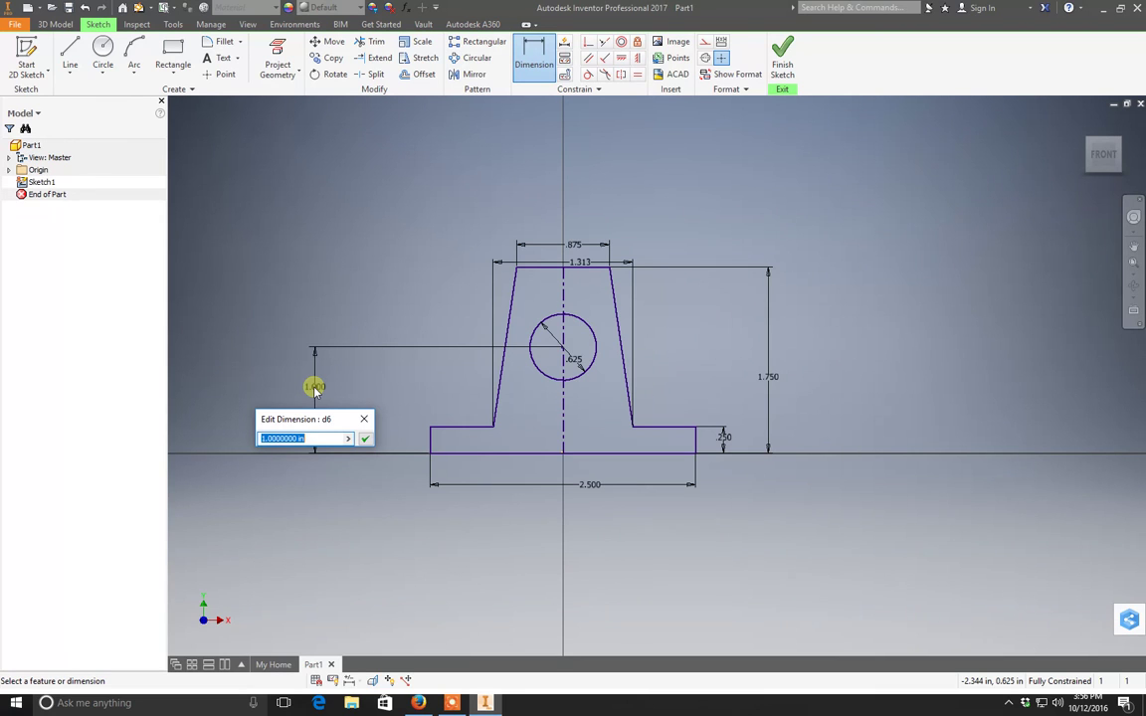
pyautogui.click(364, 439)
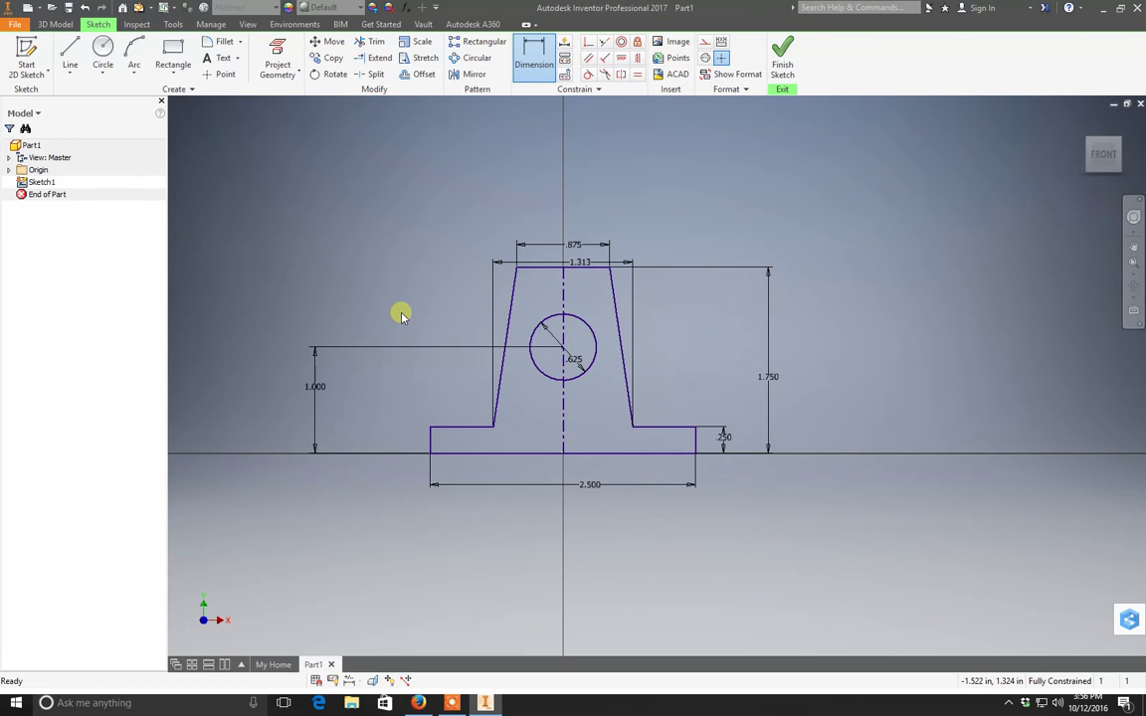
# - Draw two vertical lines from the profile's top edge down to the circle, one on each side of the centerline
pyautogui.press('Escape')
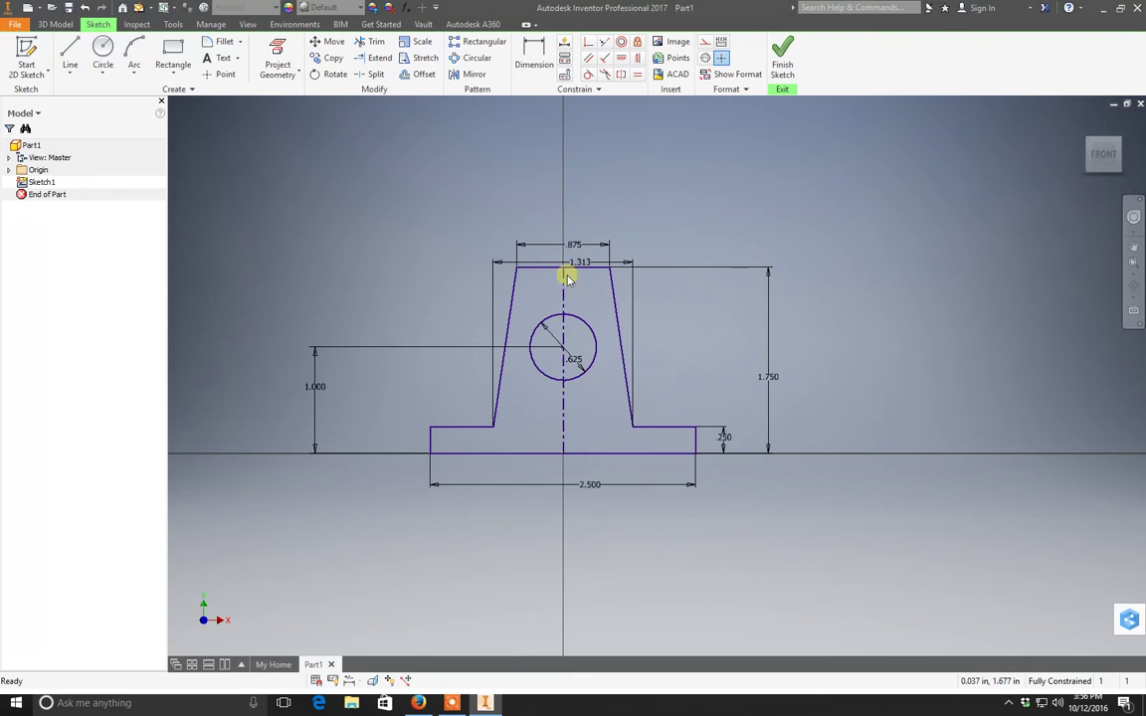
pyautogui.click(70, 50)
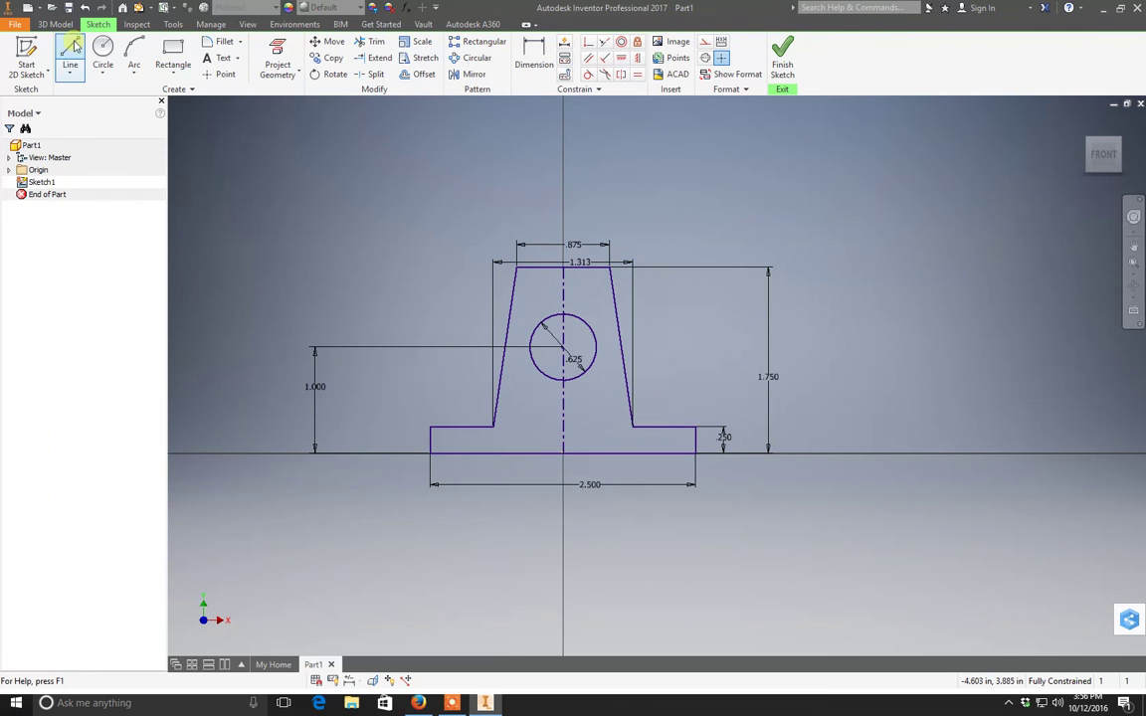
pyautogui.scroll(5, 532, 276)
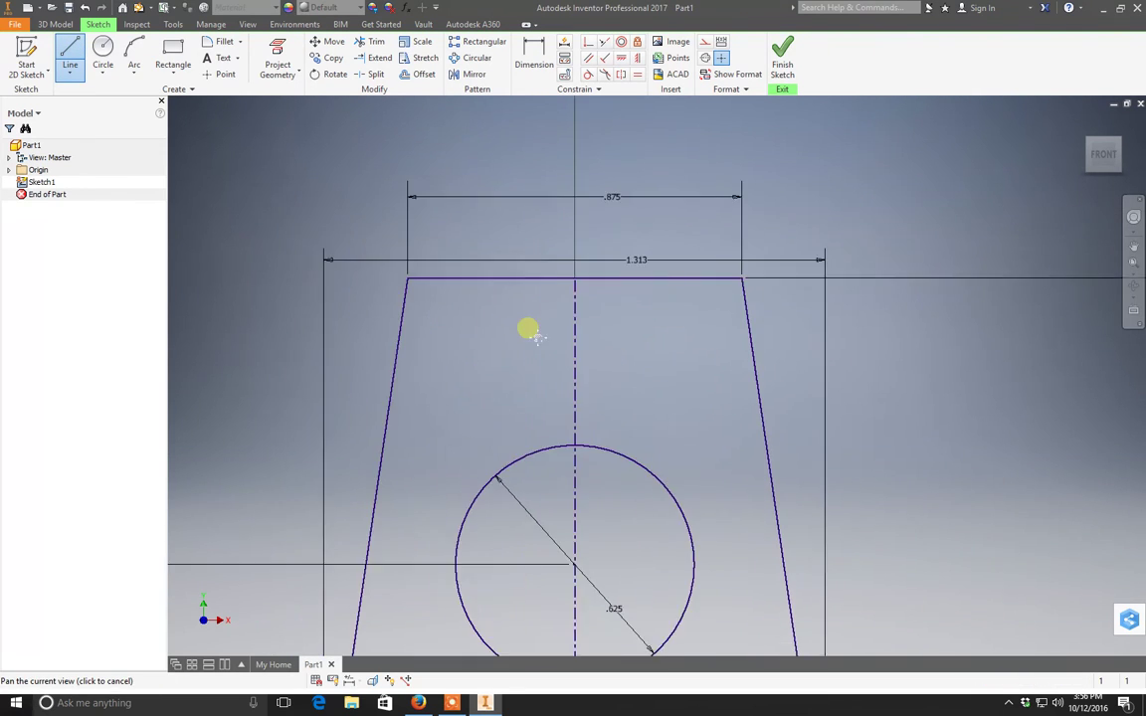
pyautogui.click(518, 217)
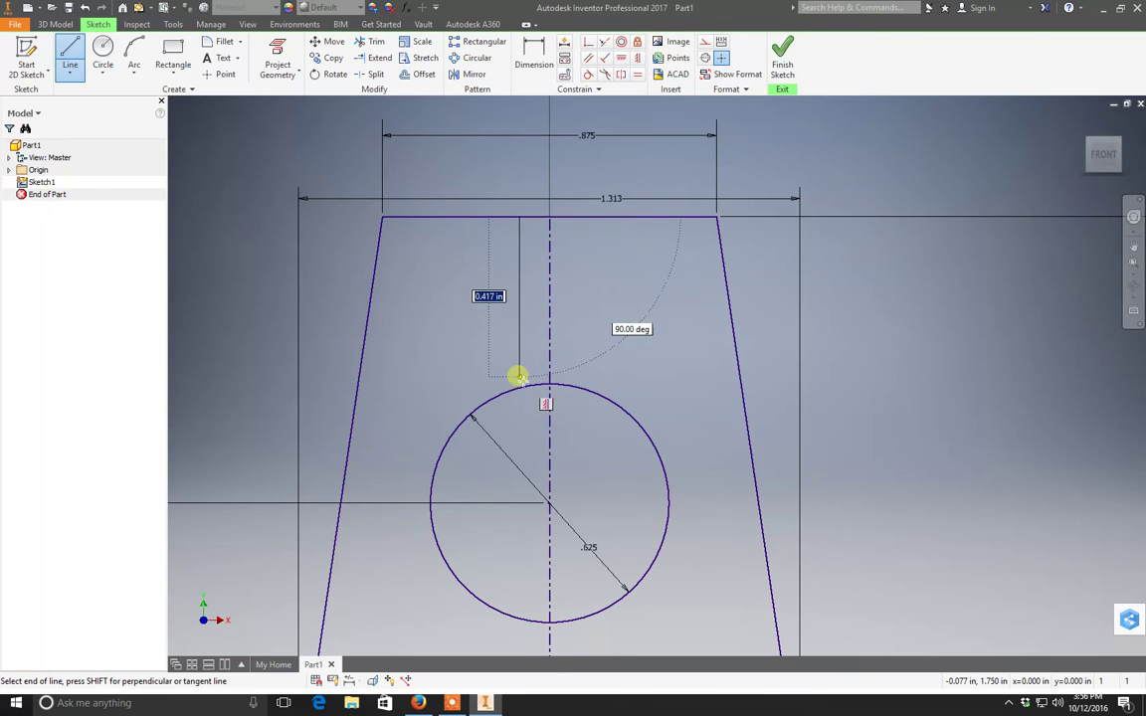
pyautogui.click(518, 388)
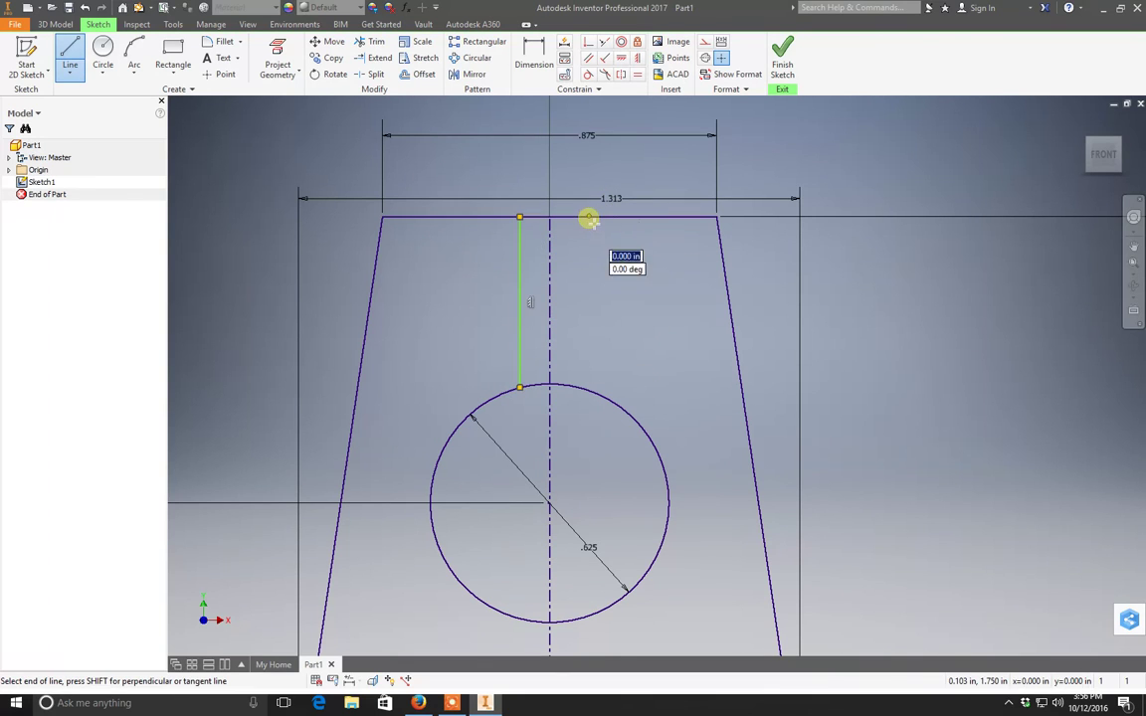
pyautogui.click(588, 391)
pyautogui.rightClick(459, 301)
pyautogui.click(497, 299)
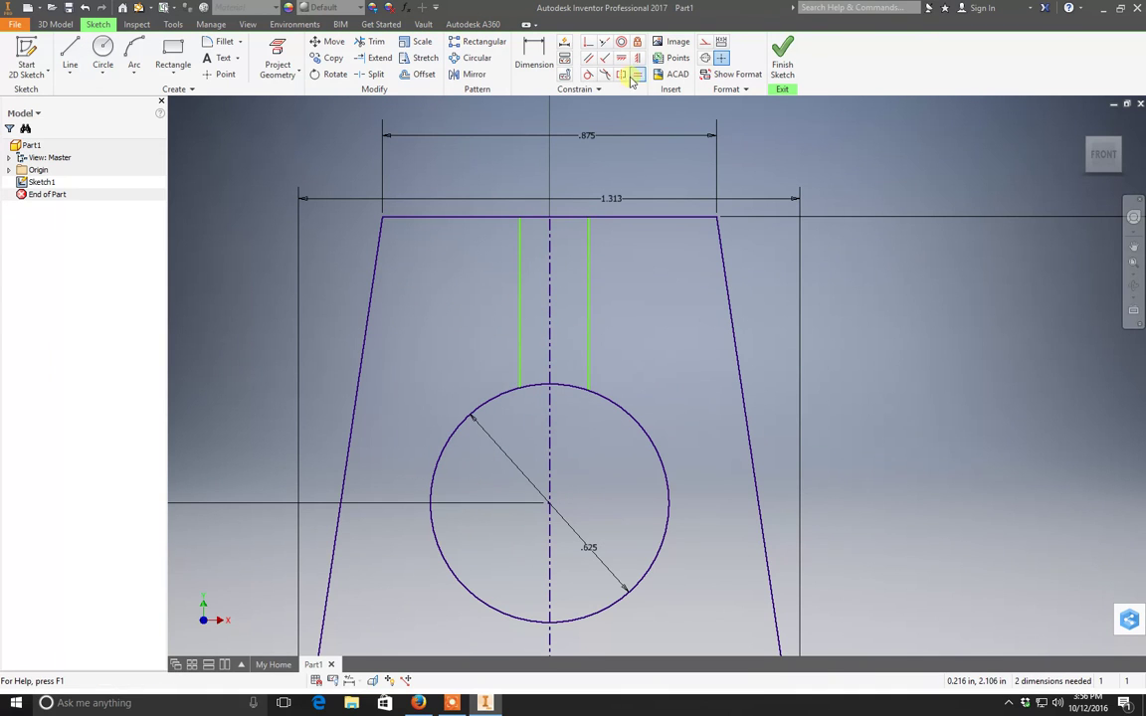
# - Make the two short vertical slot lines symmetric about the centerline
pyautogui.click(621, 74)
pyautogui.click(518, 299)
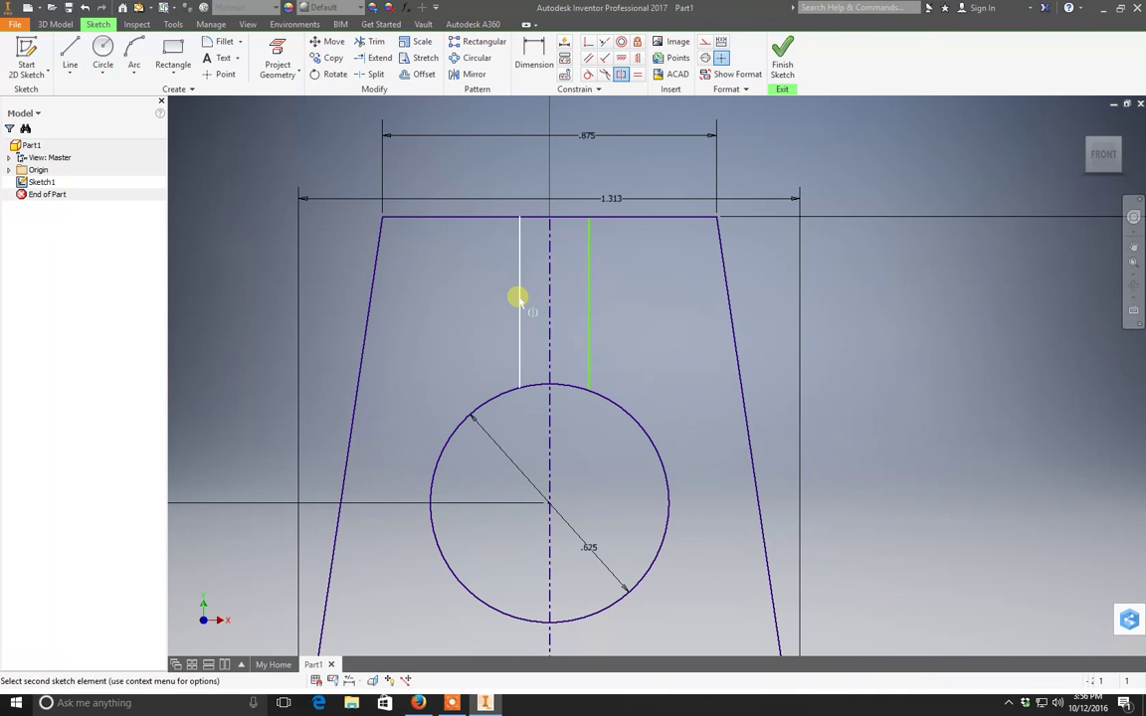
pyautogui.click(589, 300)
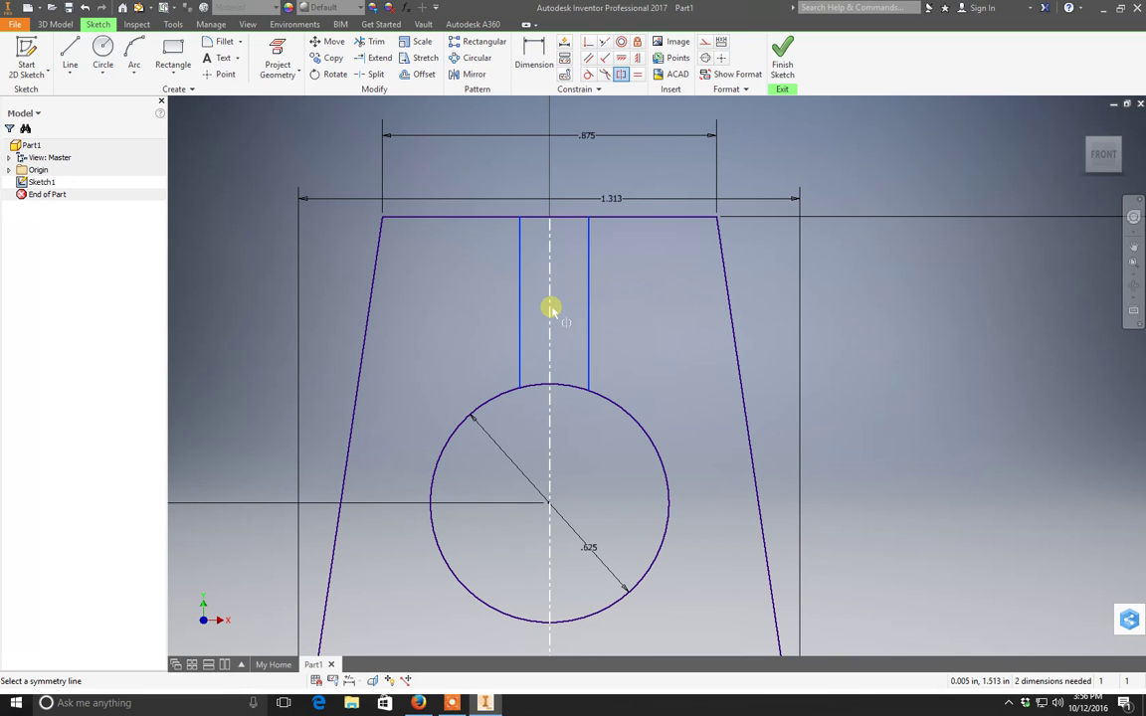
pyautogui.click(550, 309)
pyautogui.scroll(-3, 786, 314)
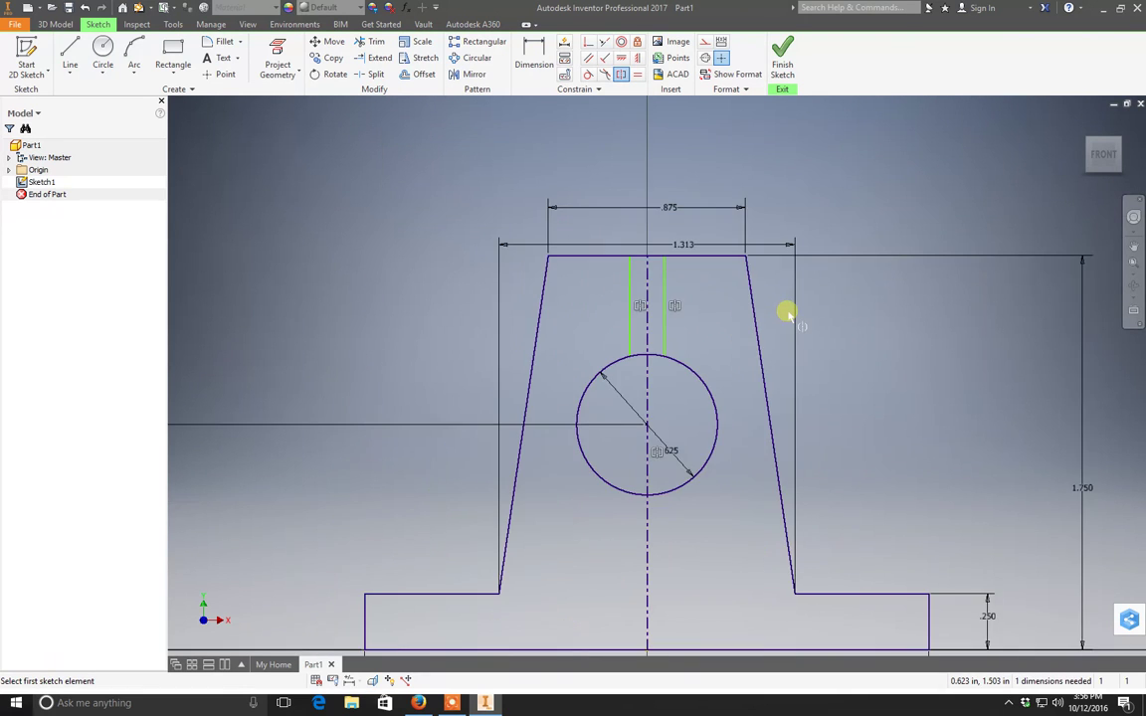
# - Dimension the width between the two vertical slot lines as .063 in and end the Dimension command
pyautogui.scroll(2, 736, 389)
pyautogui.click(543, 88)
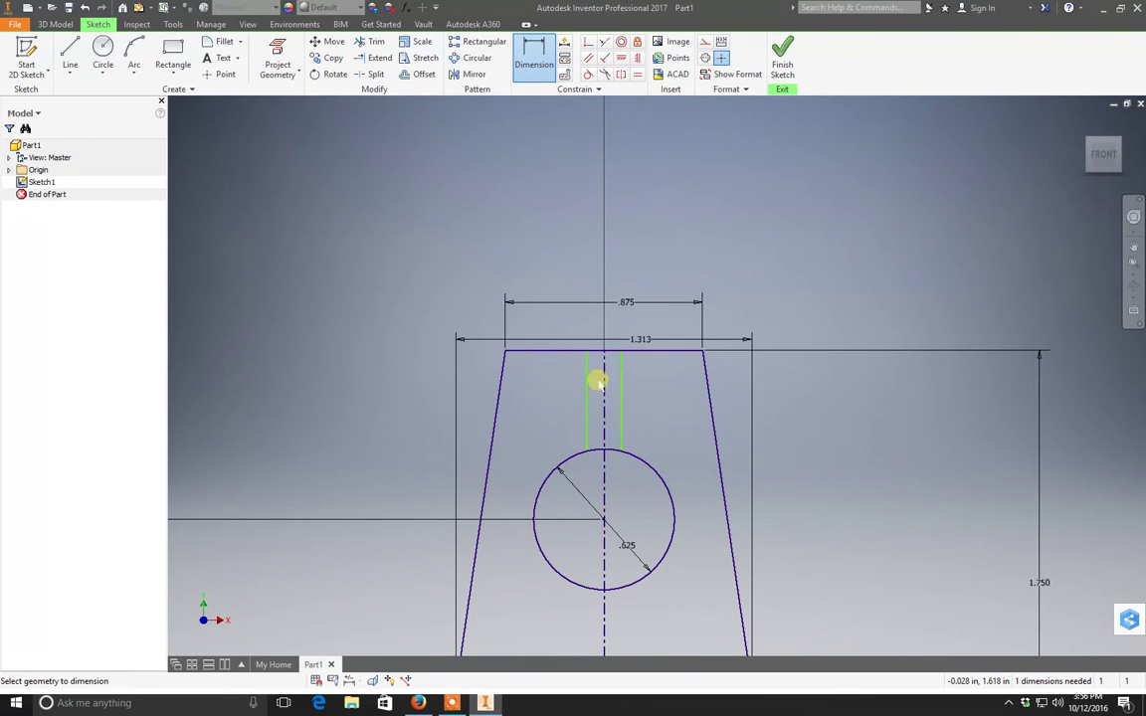
pyautogui.click(587, 379)
pyautogui.click(621, 381)
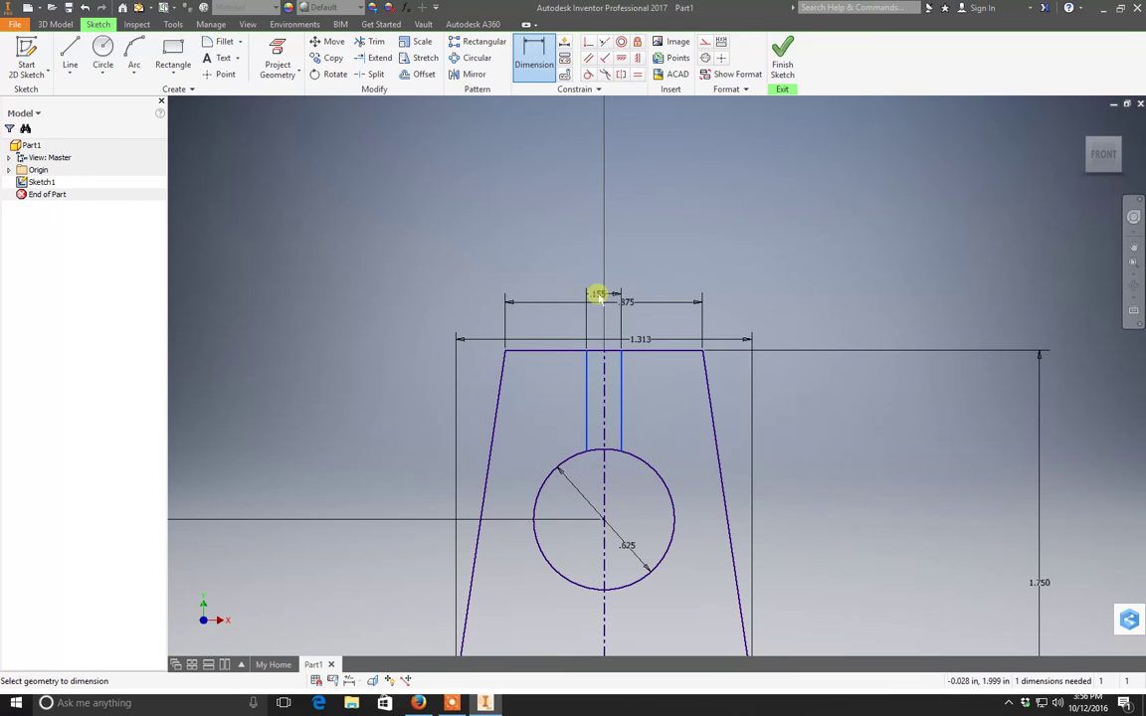
pyautogui.click(643, 223)
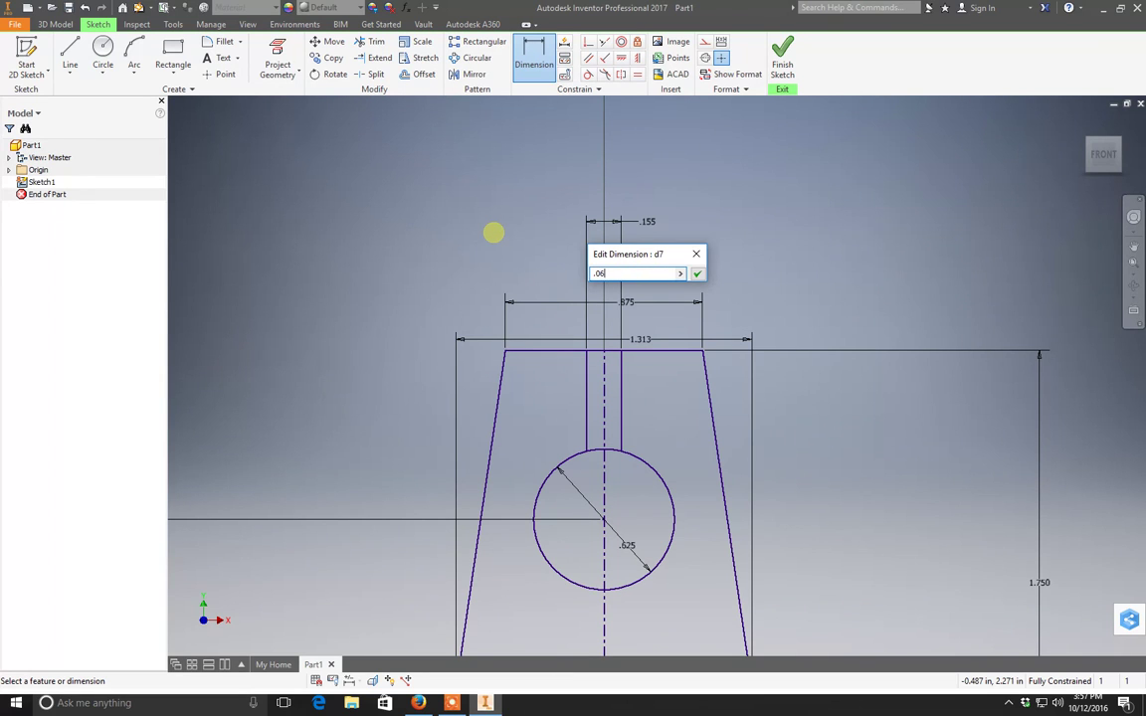
pyautogui.press('Return')
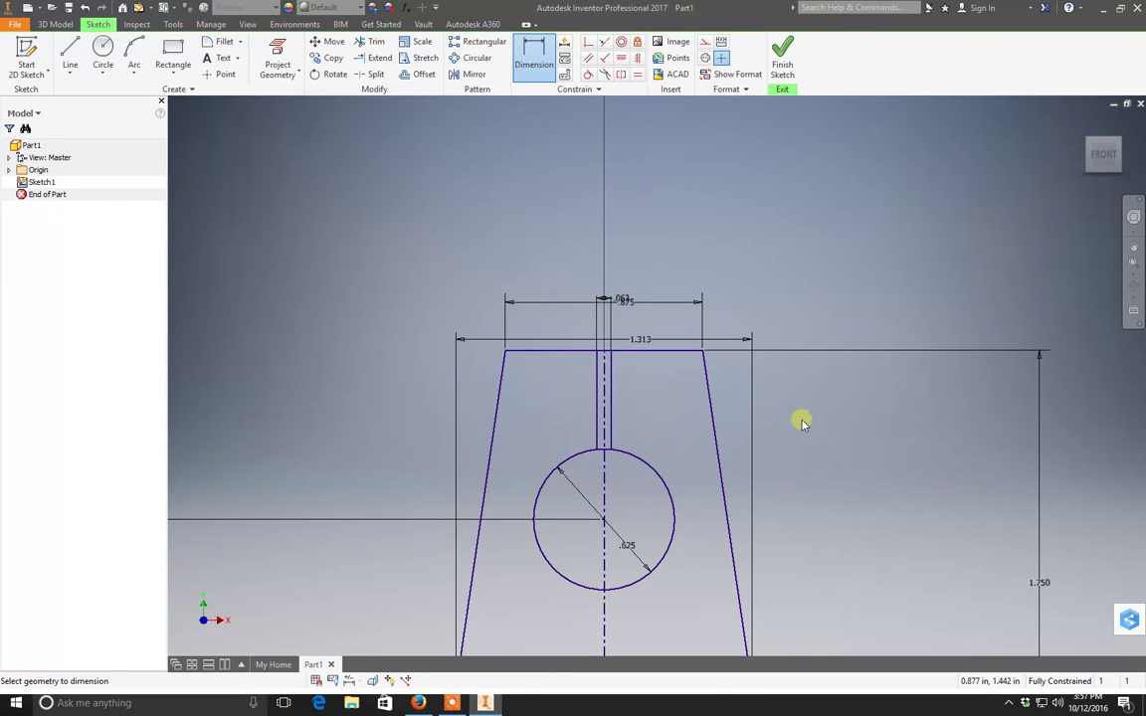
pyautogui.click(452, 706)
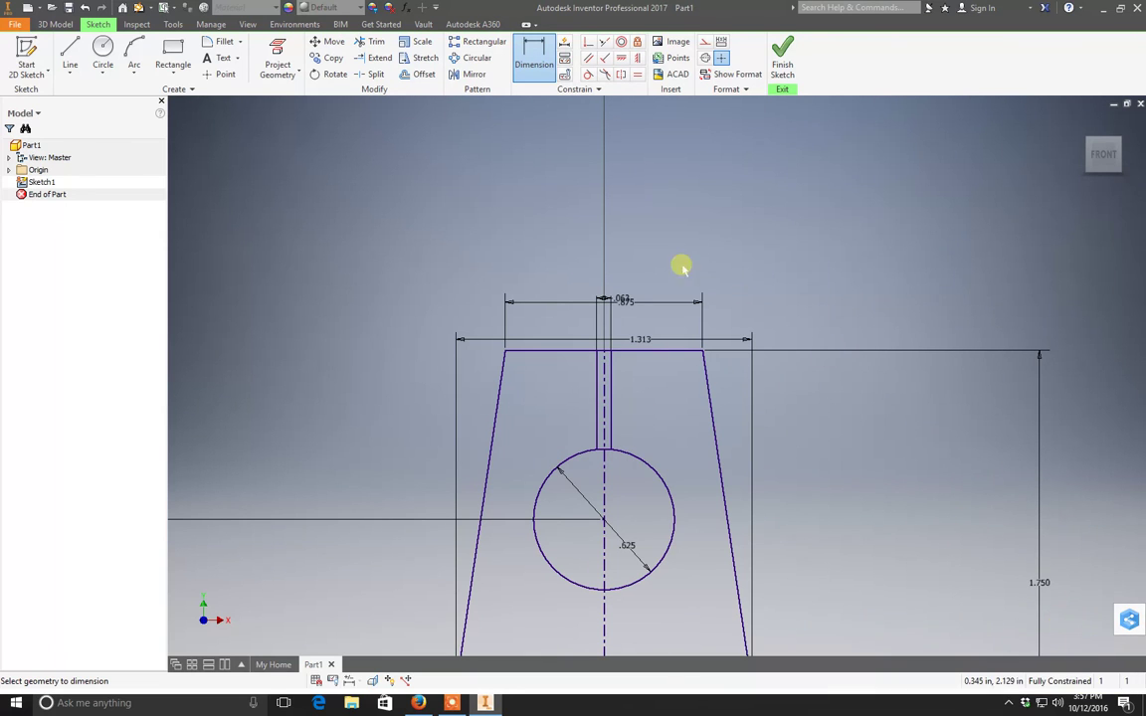
pyautogui.moveTo(760, 325); pyautogui.dragTo(741, 172, button='middle')
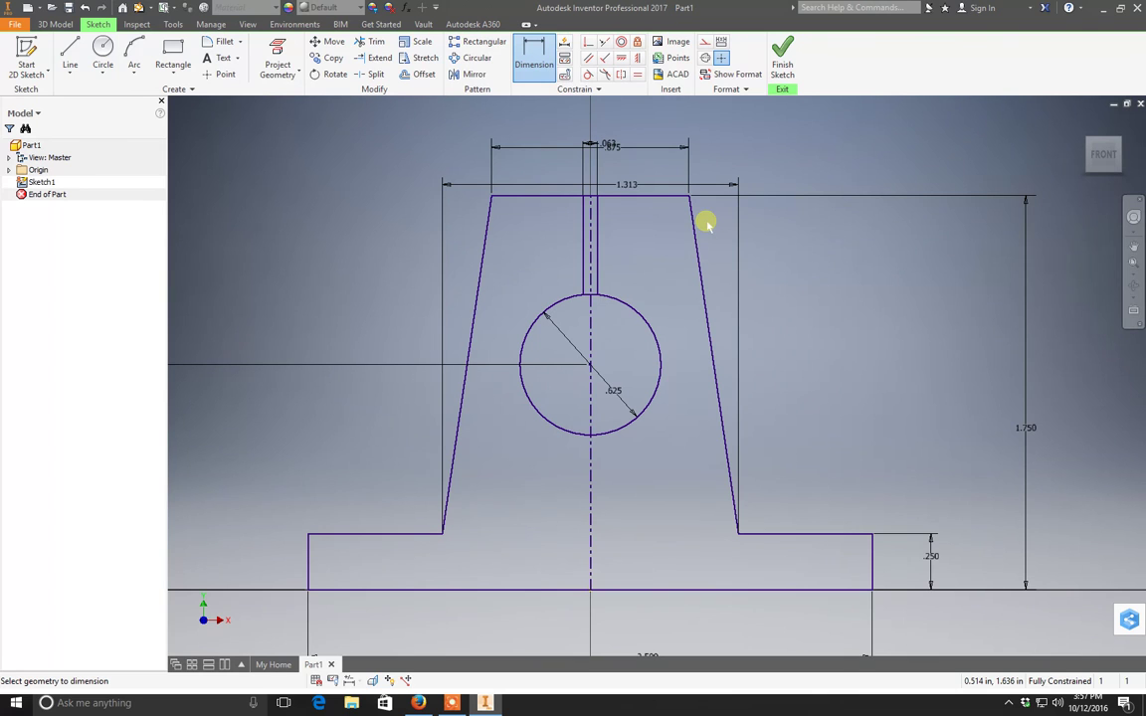
pyautogui.press('Escape')
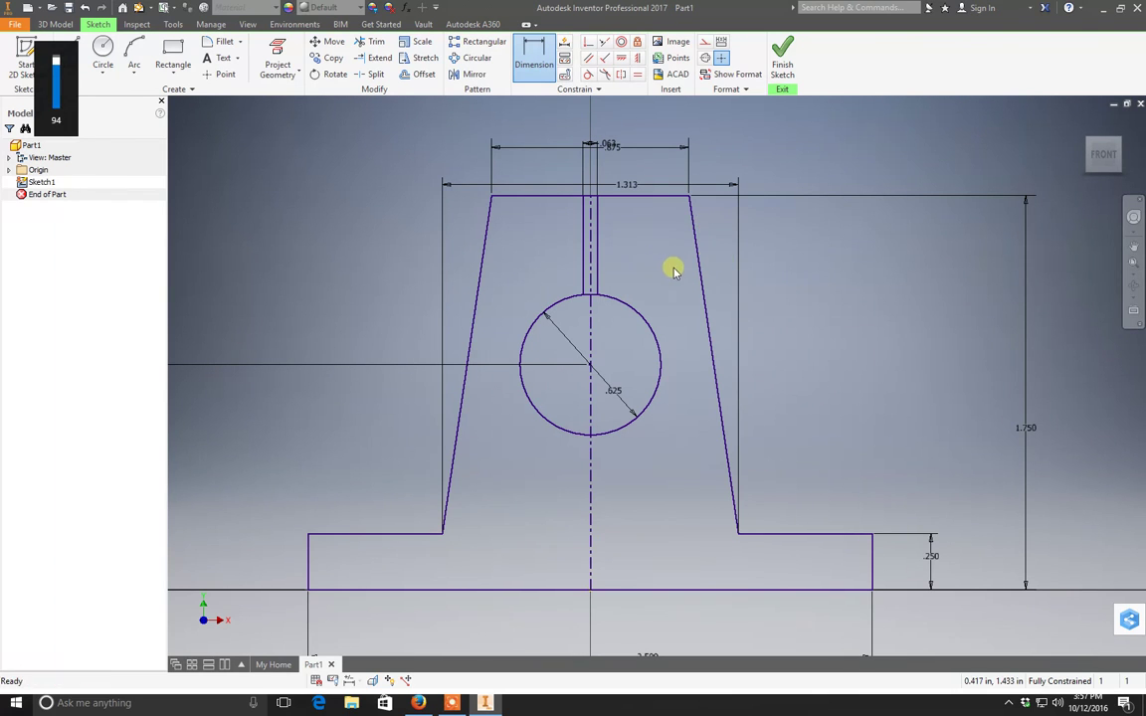
# - Try to trim away the top edge between the two slot lines, and undo the trim
pyautogui.scroll(-4, 686, 264)
pyautogui.scroll(2, 710, 256)
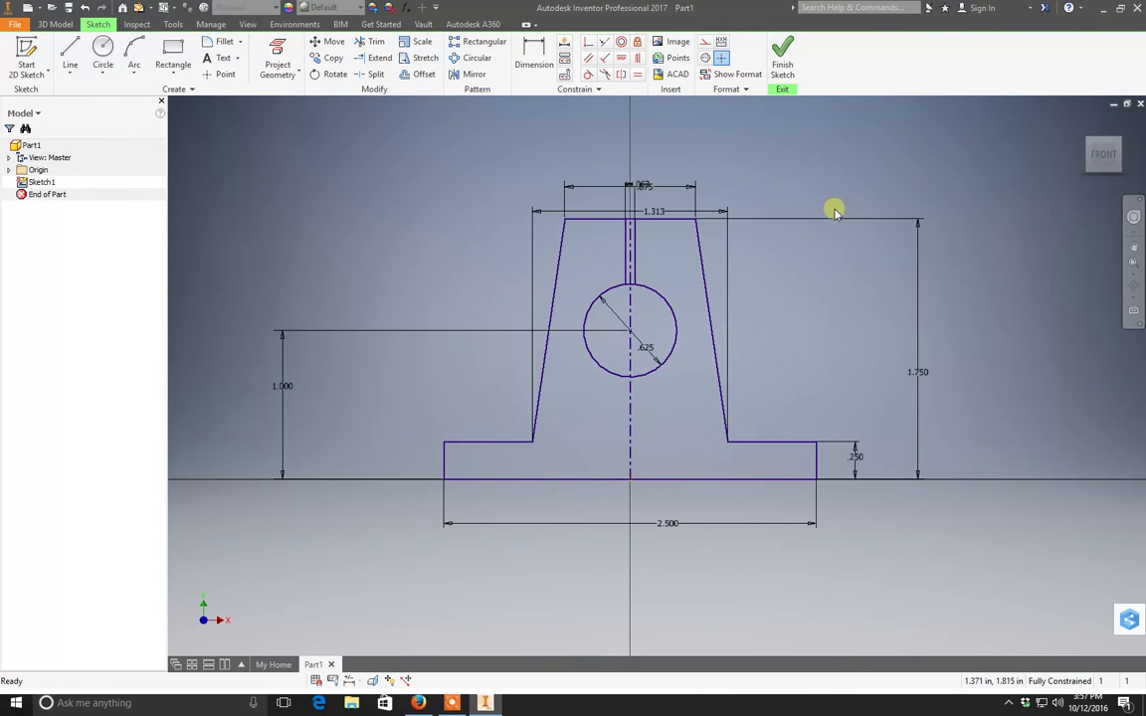
pyautogui.scroll(4, 628, 219)
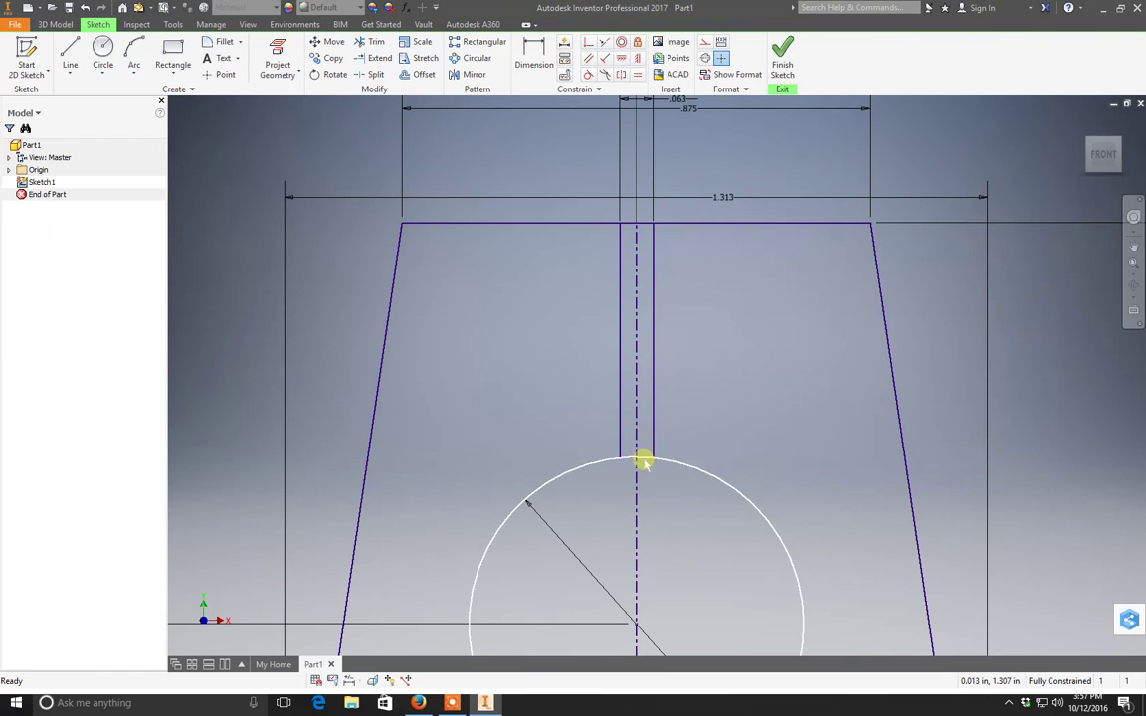
pyautogui.scroll(-3, 512, 230)
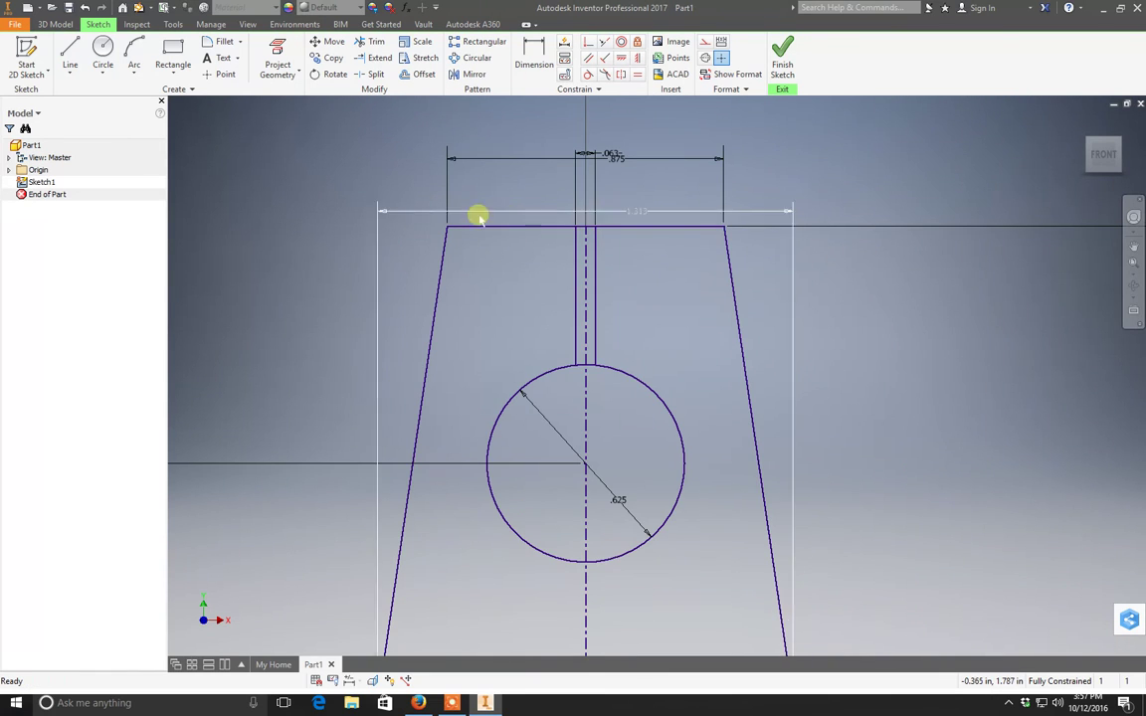
pyautogui.click(371, 42)
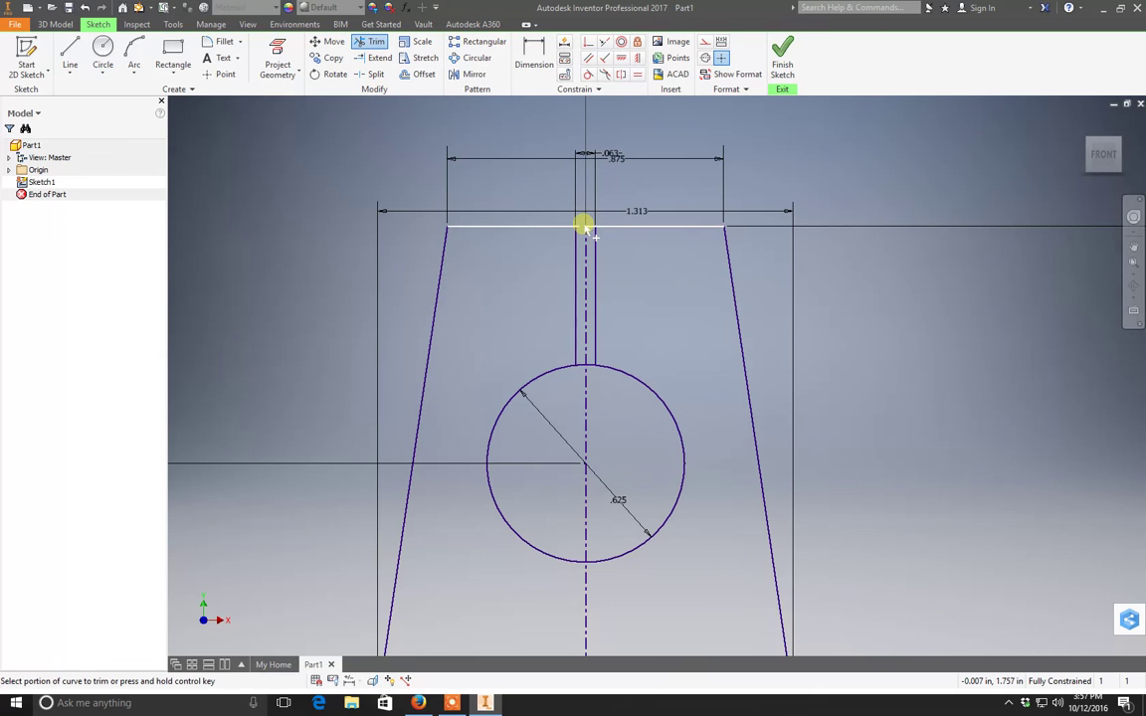
pyautogui.scroll(5, 585, 234)
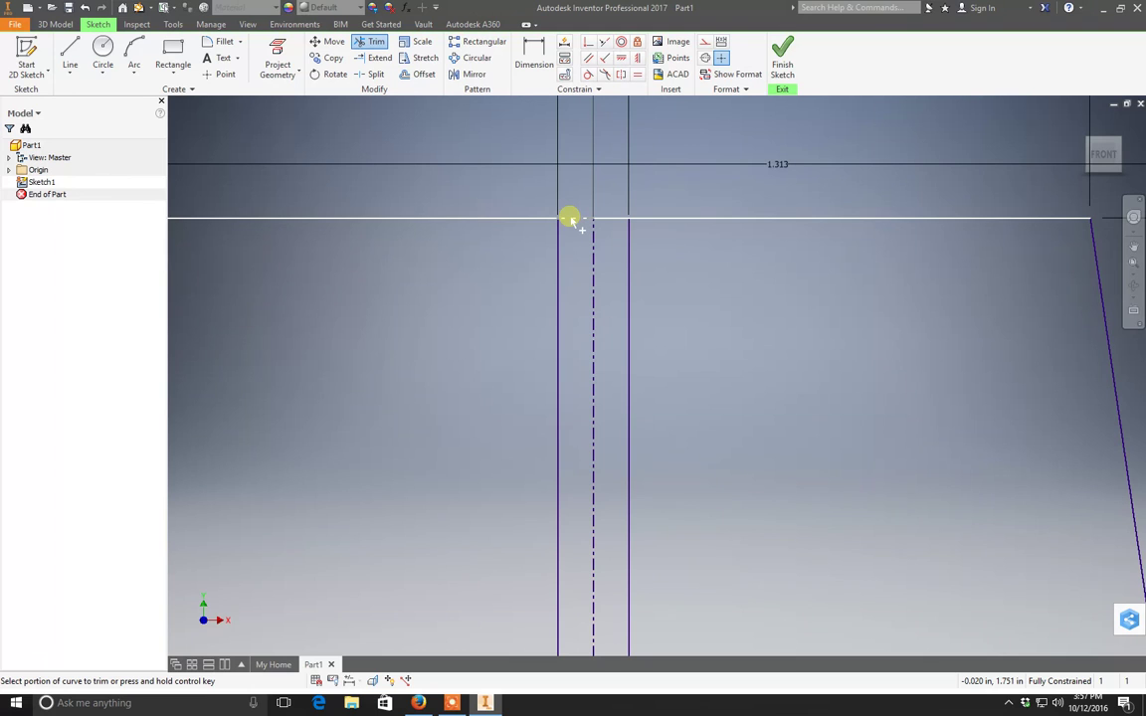
pyautogui.click(570, 218)
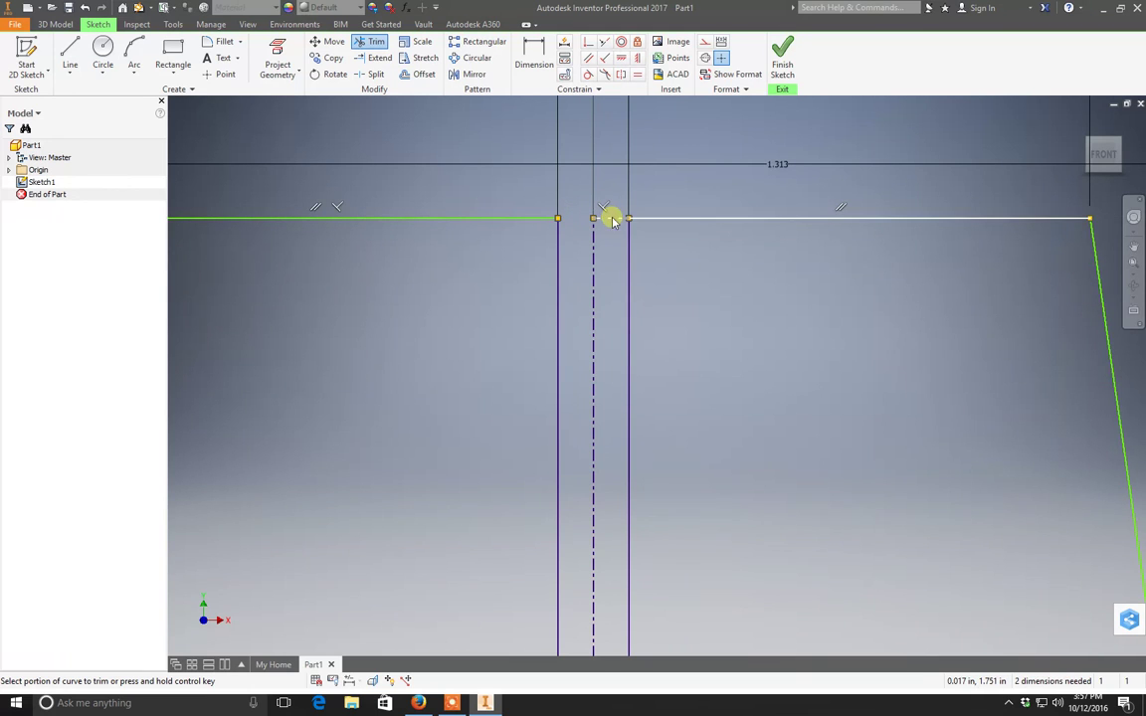
pyautogui.scroll(-4, 614, 222)
pyautogui.scroll(-2, 621, 225)
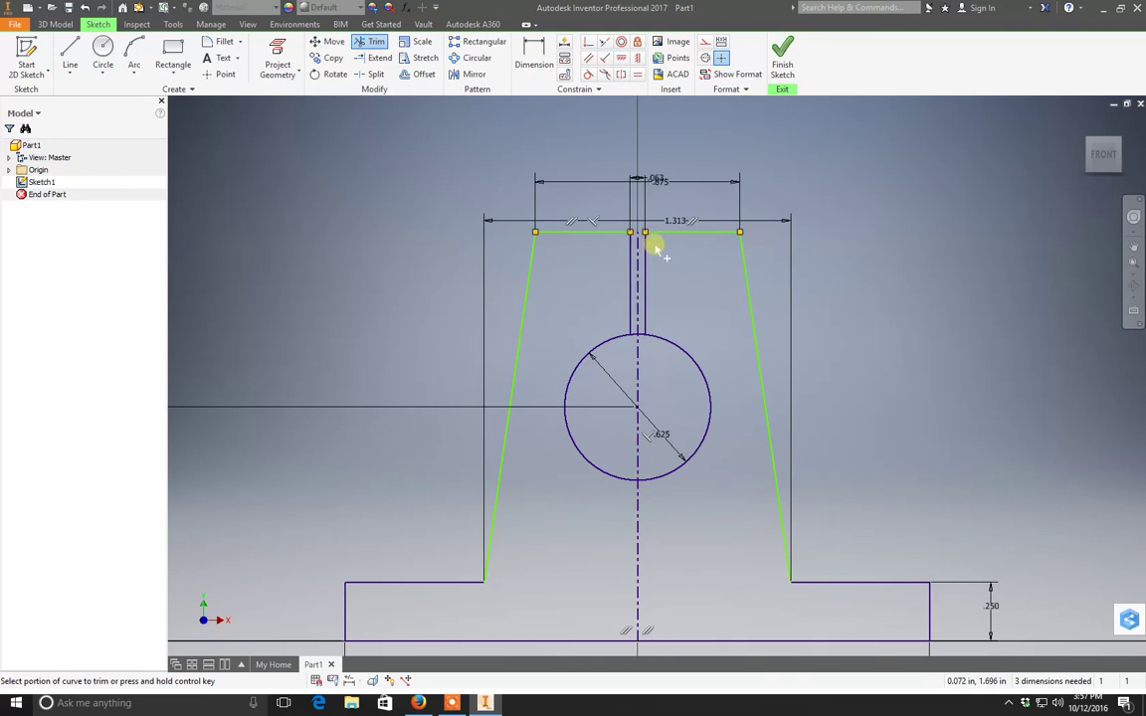
pyautogui.click(85, 7)
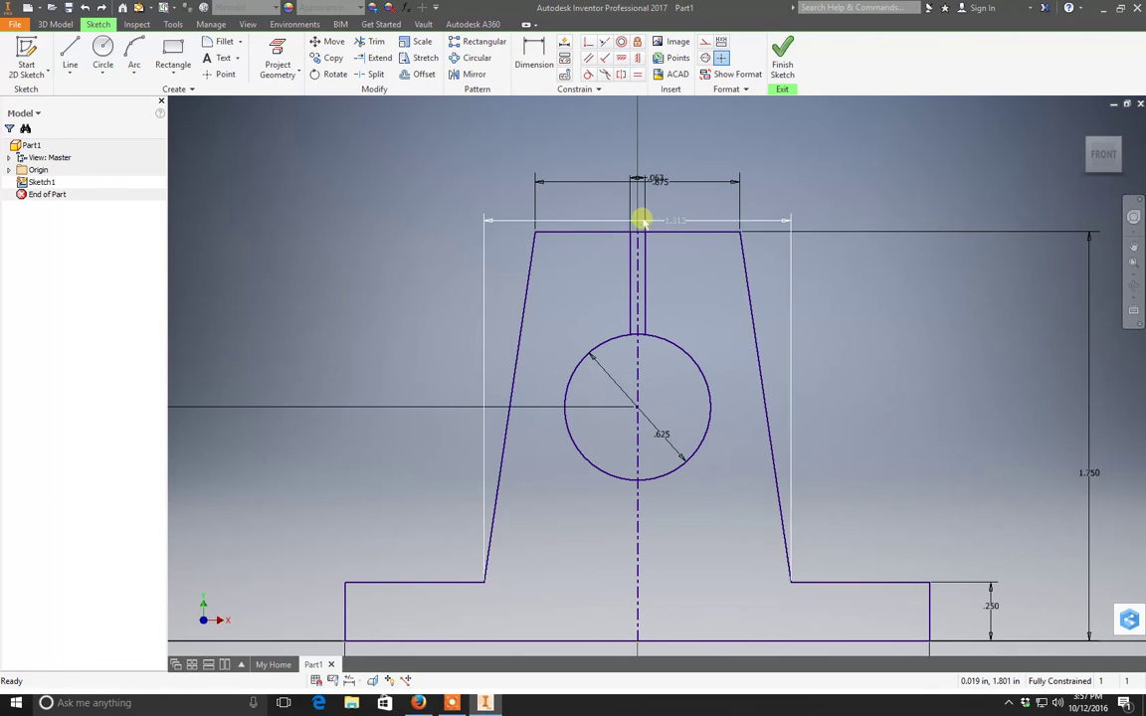
# - Split the profile's top edge at its intersections with the two vertical slot lines
pyautogui.scroll(3, 633, 231)
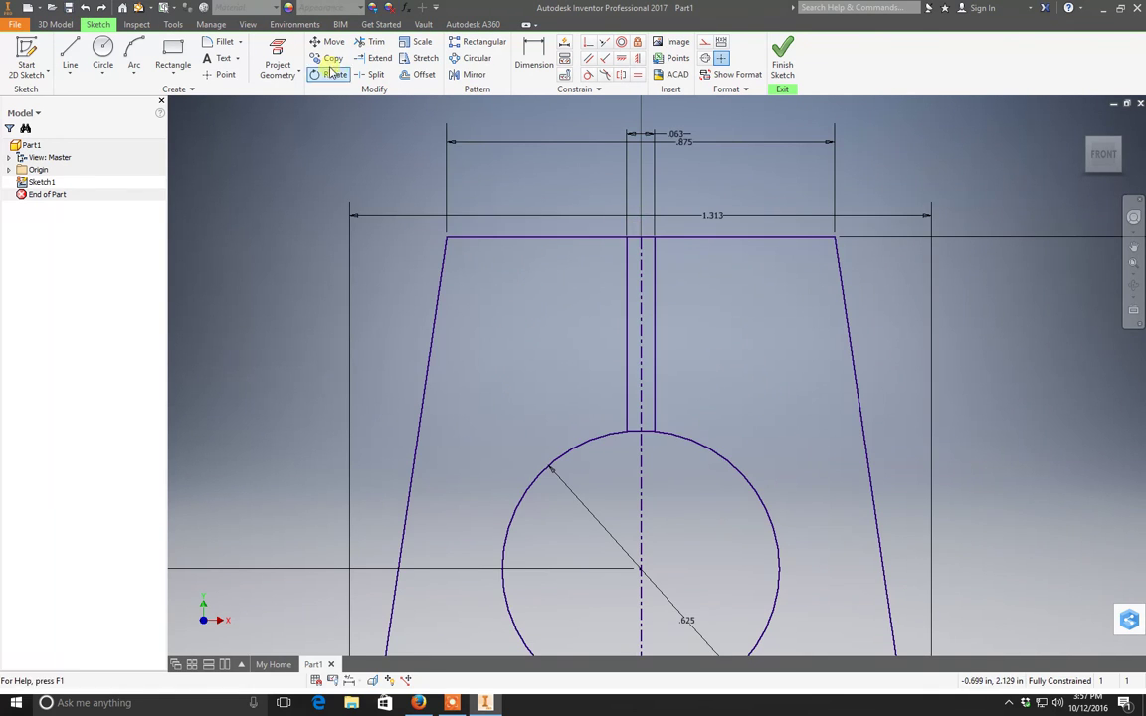
pyautogui.click(371, 75)
pyautogui.scroll(3, 622, 234)
pyautogui.scroll(3, 625, 236)
pyautogui.scroll(-2, 649, 248)
pyautogui.click(644, 247)
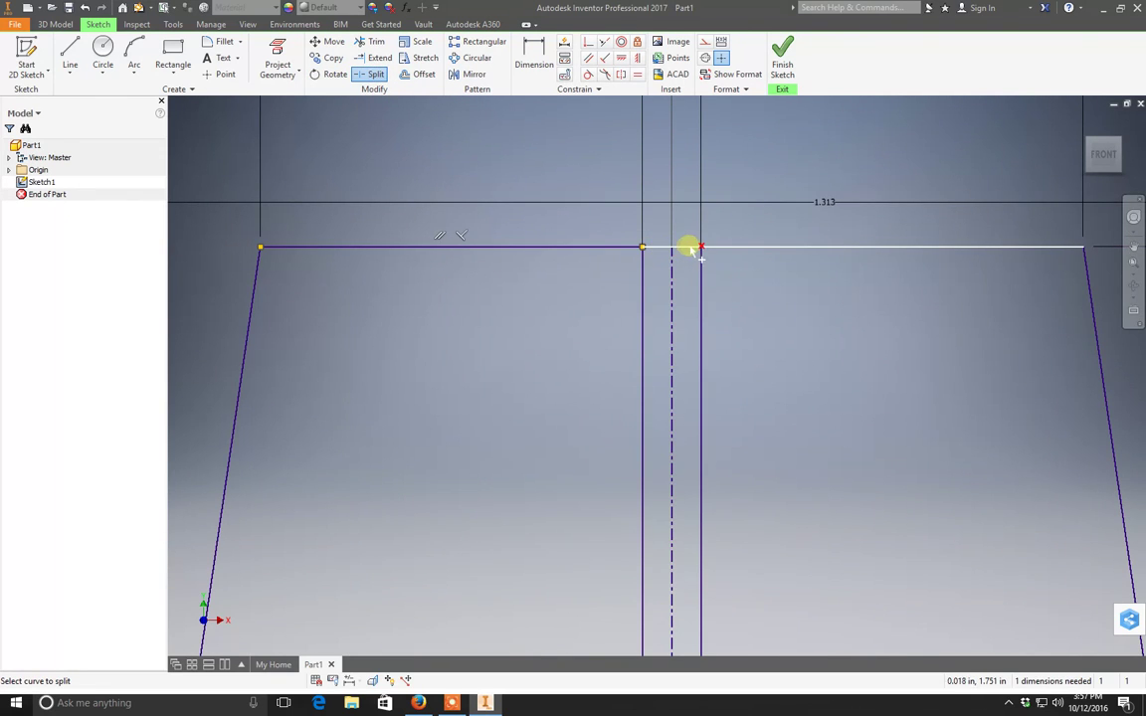
pyautogui.click(697, 248)
pyautogui.scroll(-3, 686, 289)
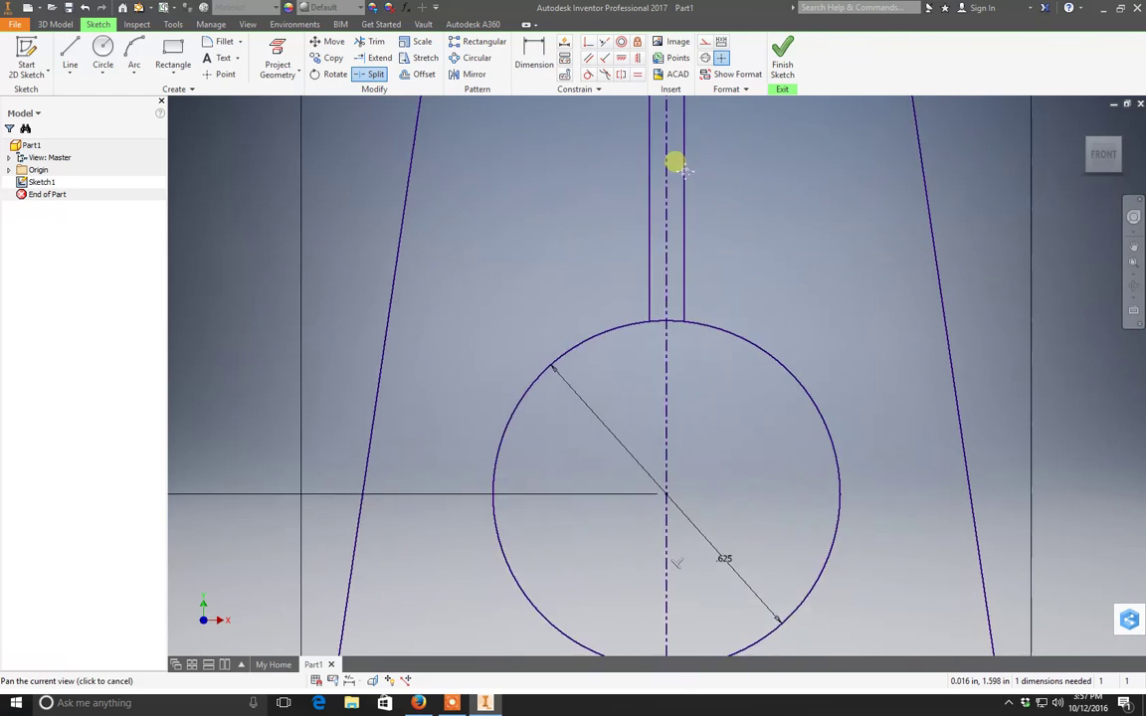
# - Split the circle at the two slot lines and the centerline, and end the Split command
pyautogui.scroll(4, 657, 408)
pyautogui.moveTo(666, 404); pyautogui.dragTo(550, 246, button='middle')
pyautogui.click(560, 262)
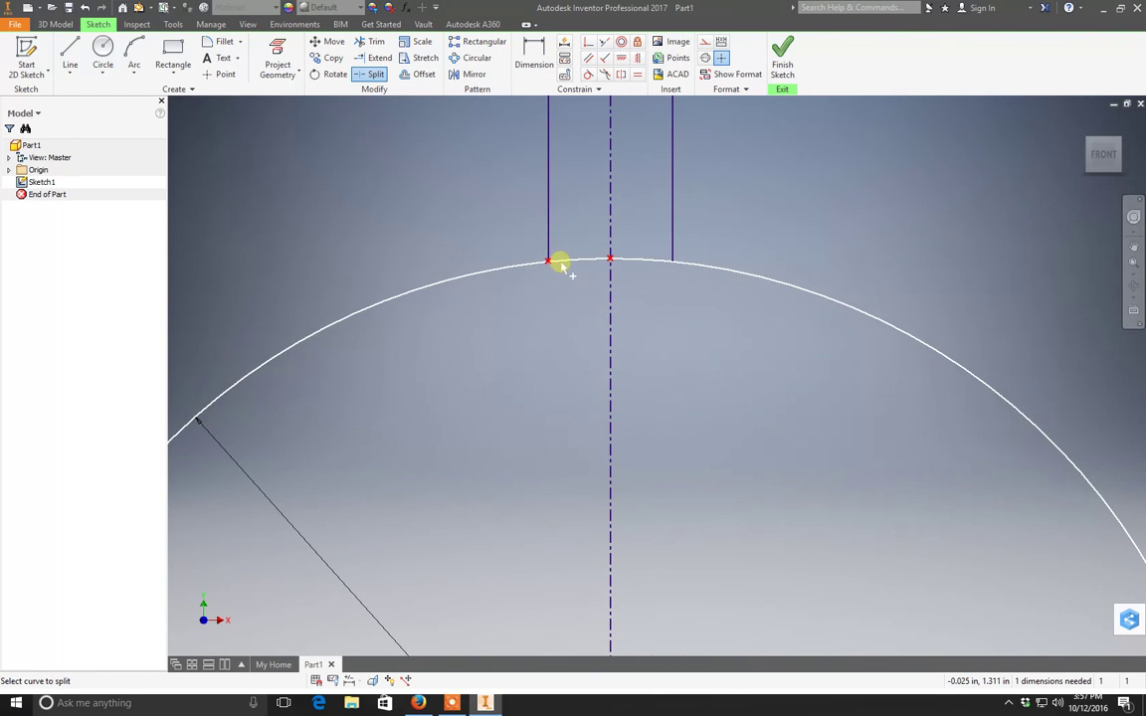
pyautogui.scroll(-5, 563, 263)
pyautogui.scroll(4, 563, 263)
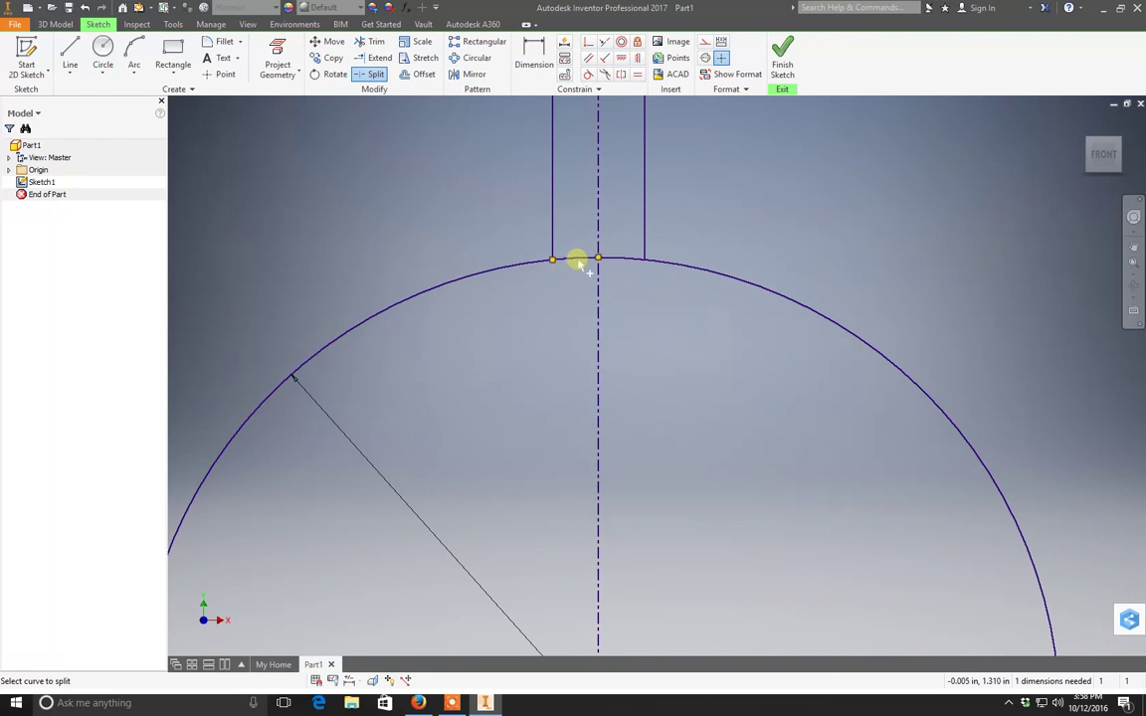
pyautogui.click(613, 259)
pyautogui.scroll(-3, 637, 328)
pyautogui.scroll(-4, 636, 328)
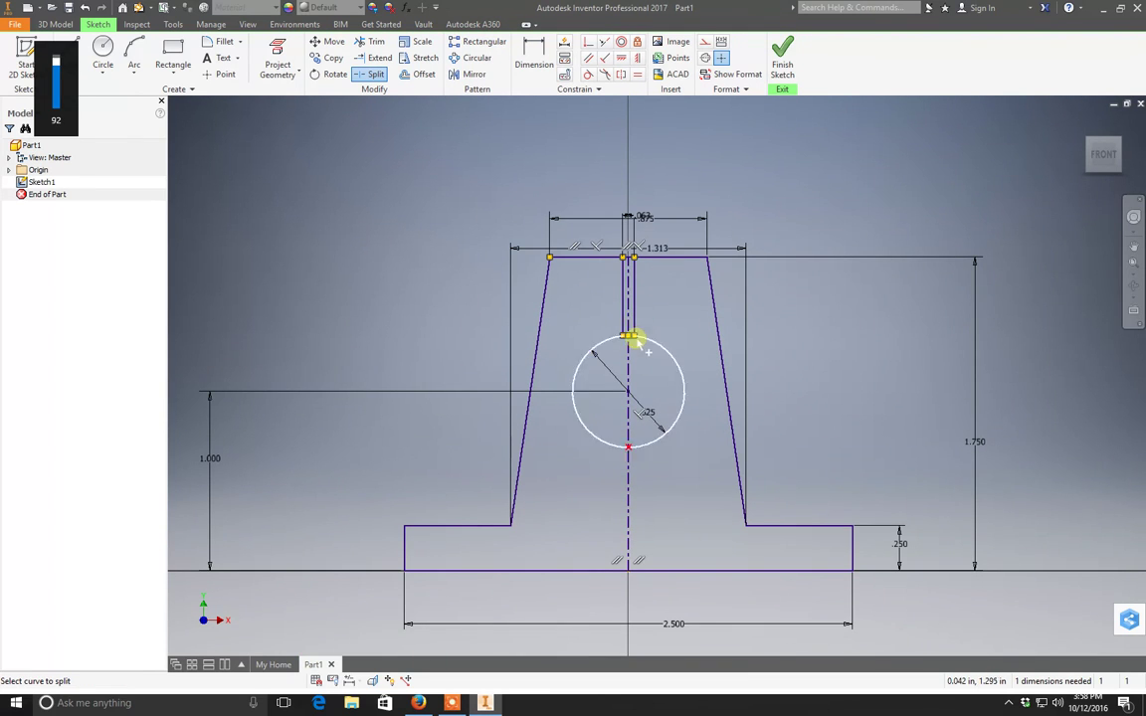
pyautogui.press('Escape')
# - Convert the top-edge segment and the circle arcs between the two slot lines to construction geometry
pyautogui.scroll(3, 622, 372)
pyautogui.scroll(3, 632, 295)
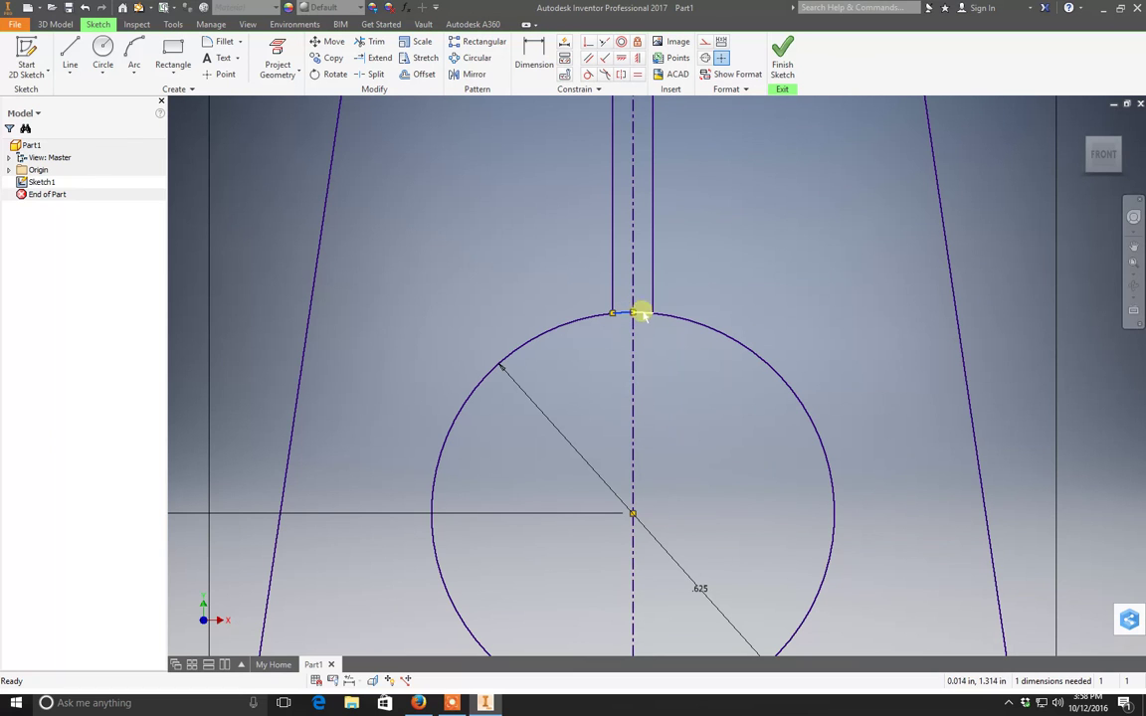
pyautogui.scroll(-3, 644, 315)
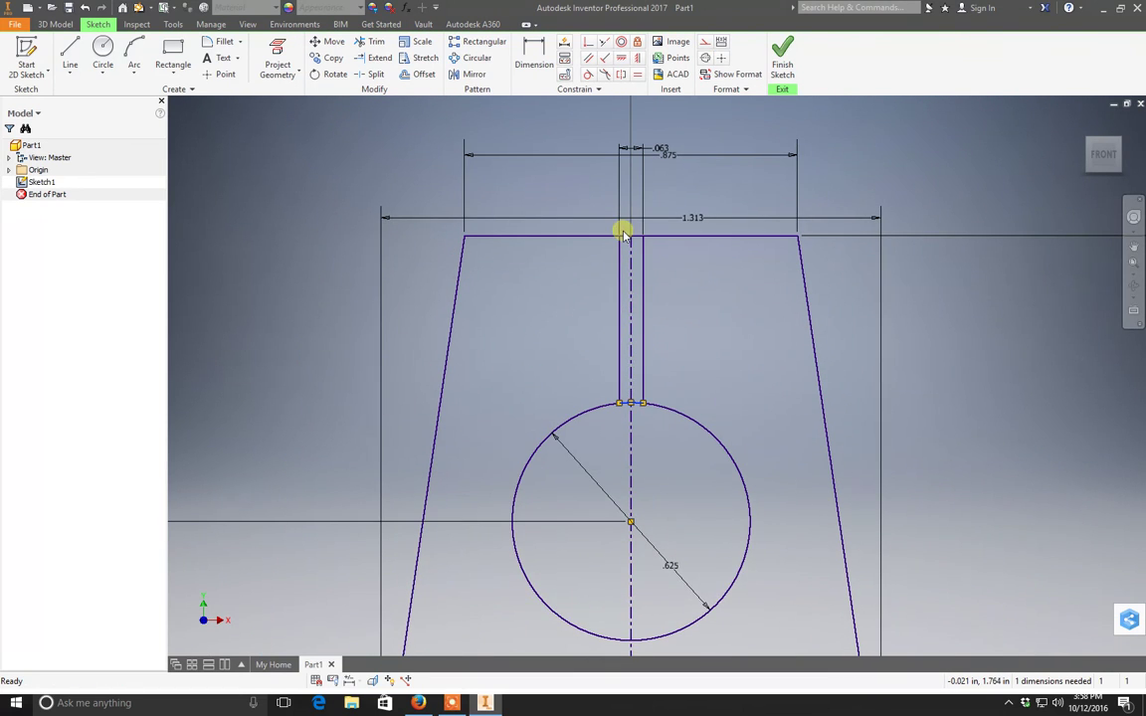
pyautogui.click(707, 46)
pyautogui.scroll(-3, 681, 259)
pyautogui.moveTo(681, 336)
pyautogui.mouseDown(button='middle')
pyautogui.moveTo(675, 216)
pyautogui.moveTo(684, 261)
pyautogui.mouseUp(button='middle')
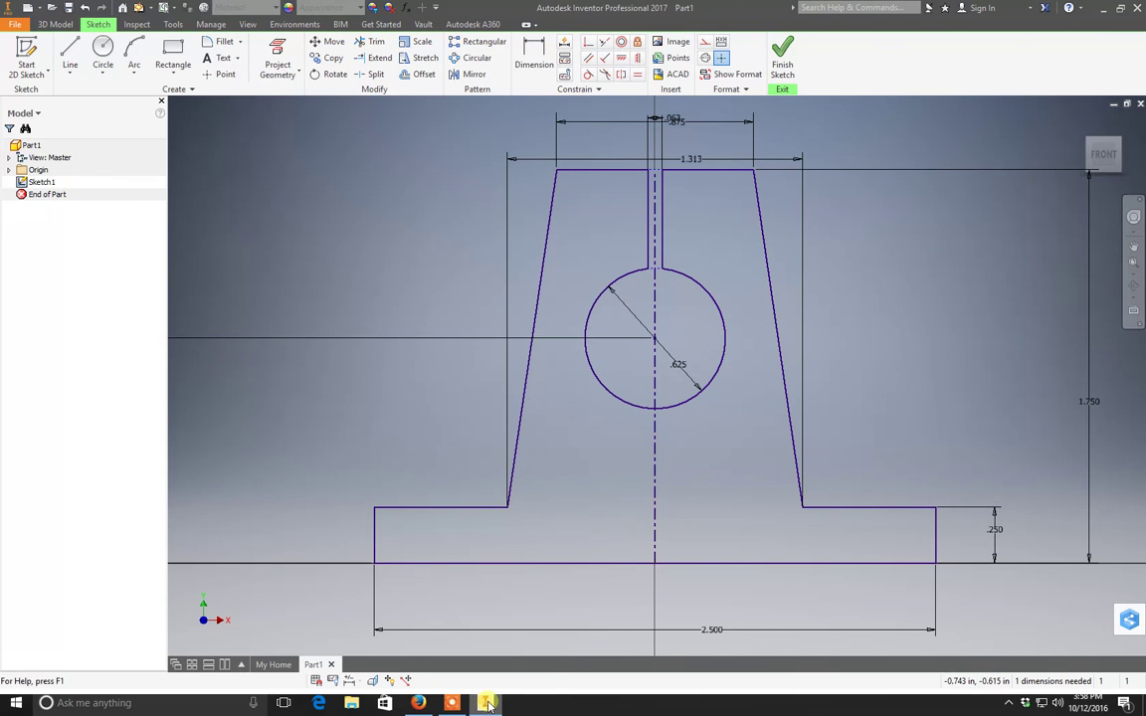
pyautogui.click(452, 703)
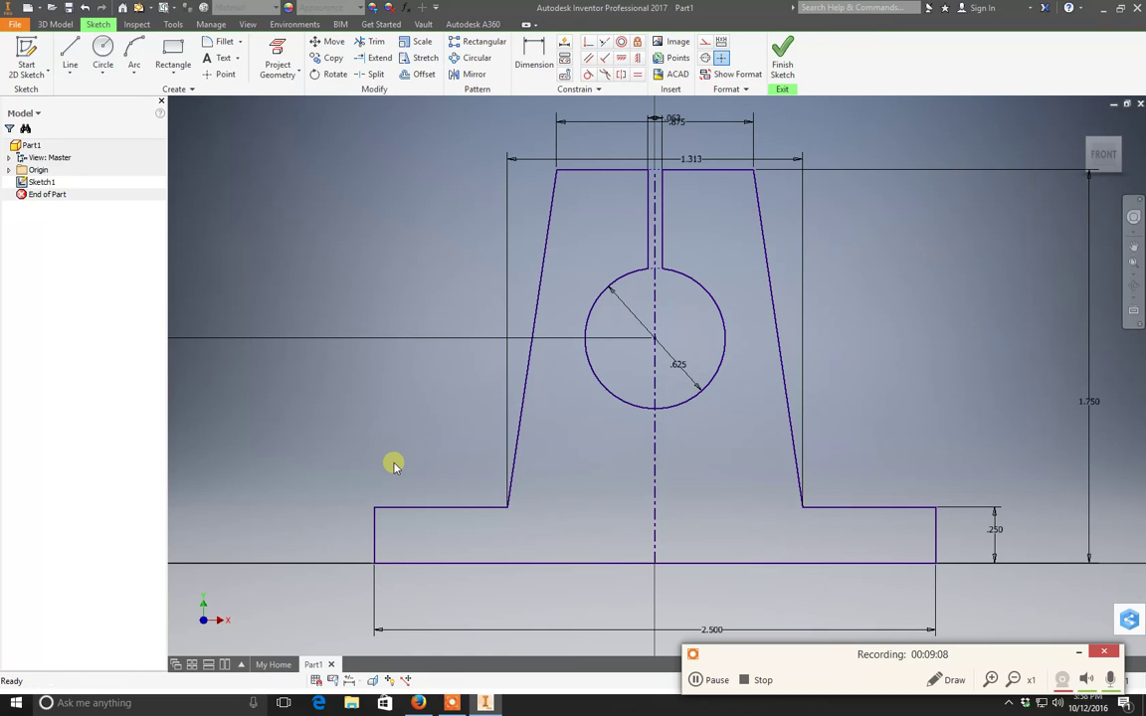
# - Try a 0.125 in fillet on the upper-left corner of the profile's base, and undo the fillet
pyautogui.click(221, 42)
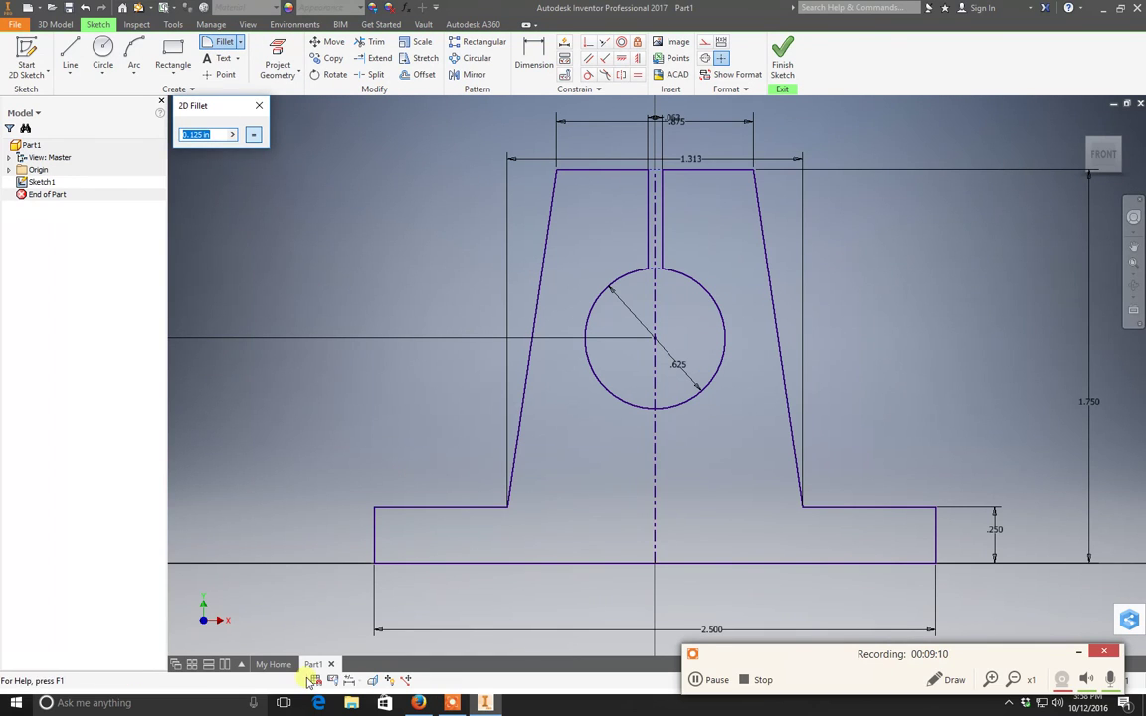
pyautogui.click(373, 520)
pyautogui.click(386, 508)
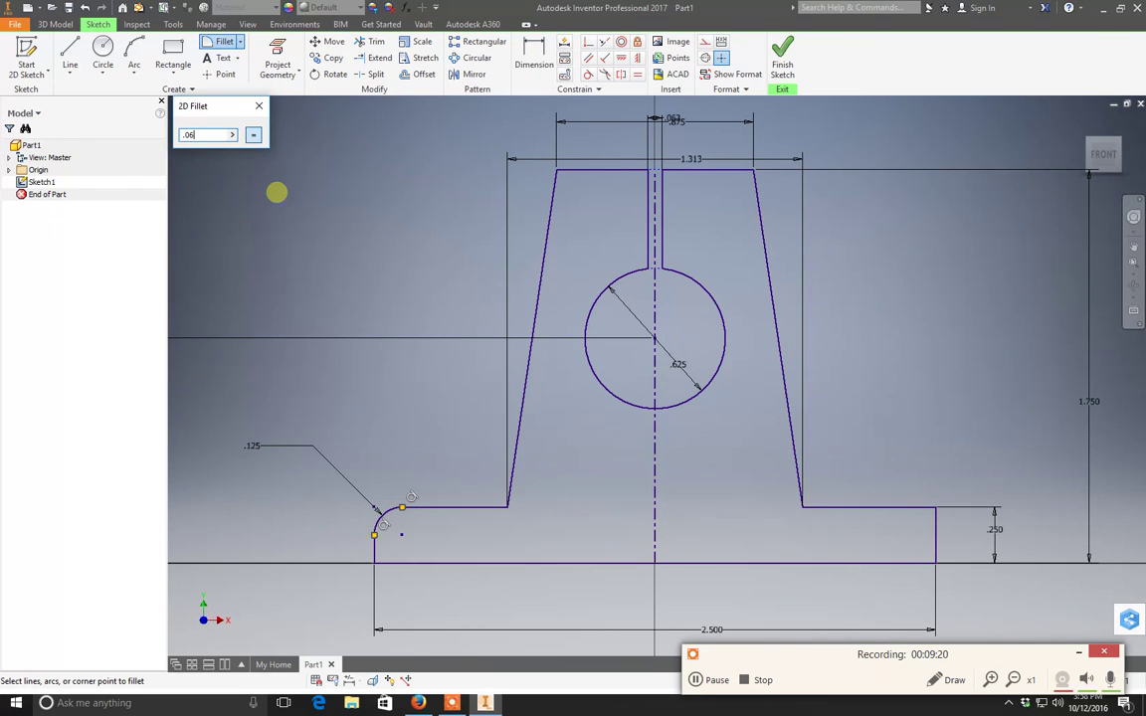
pyautogui.press('Escape')
pyautogui.click(84, 8)
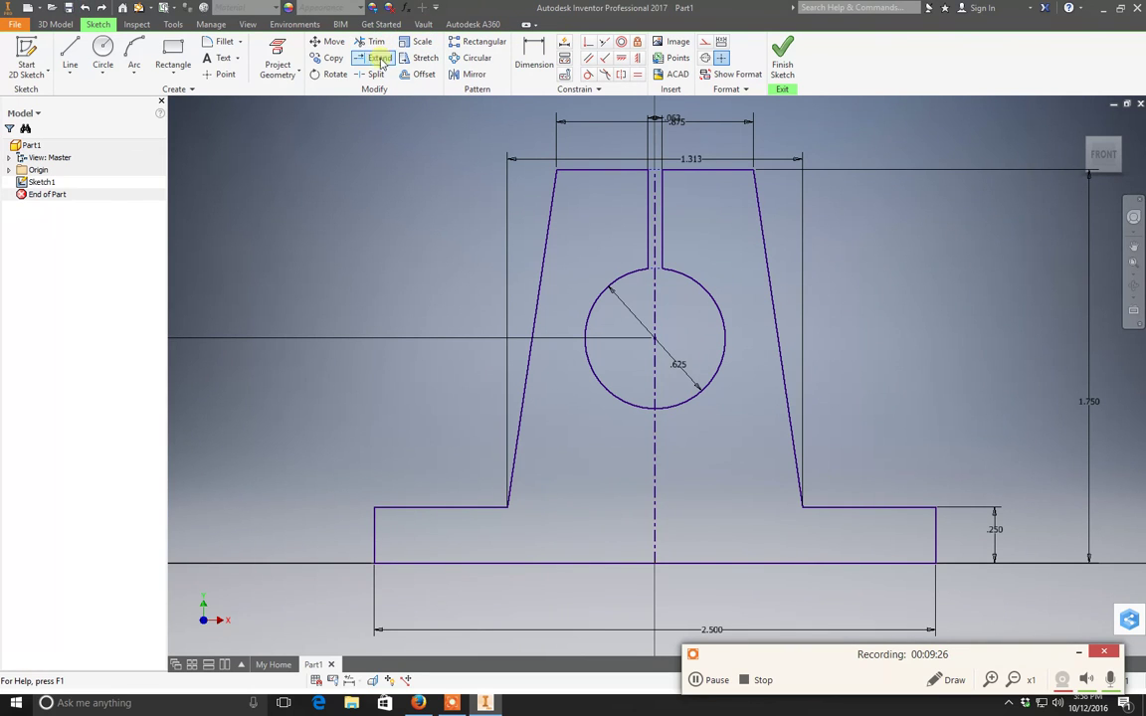
# - Fillet the two upper base corners, the two inner corners and the two top corners of the profile with a 0.0625 in radius
pyautogui.click(223, 41)
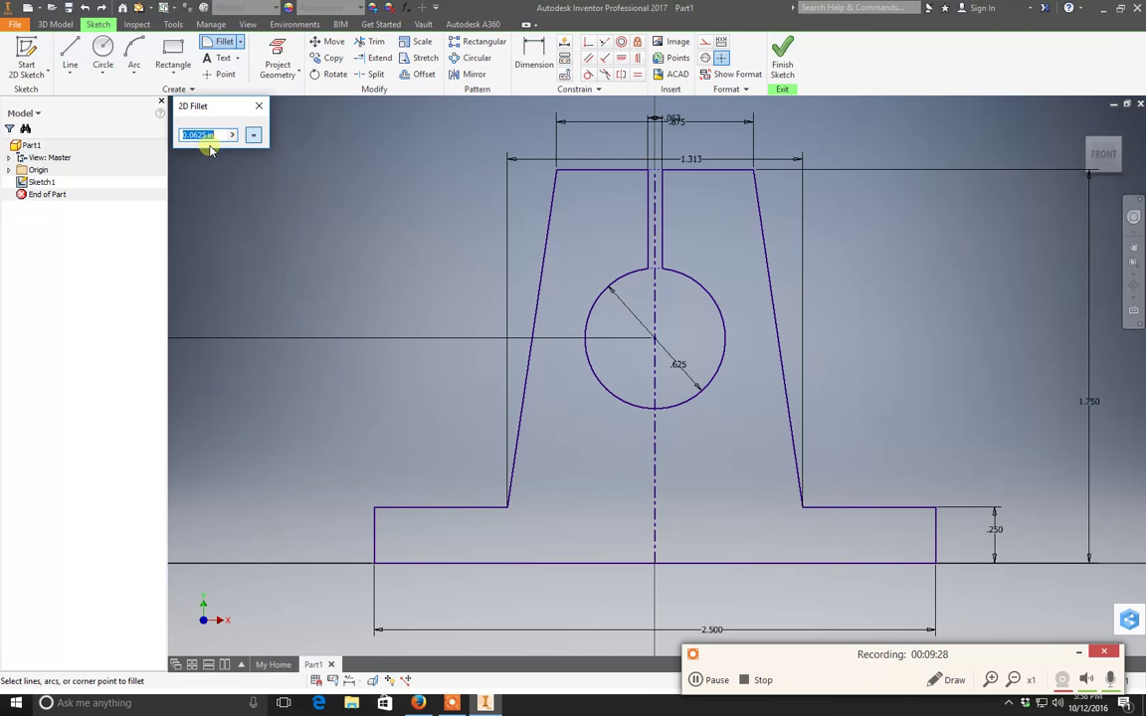
pyautogui.click(375, 509)
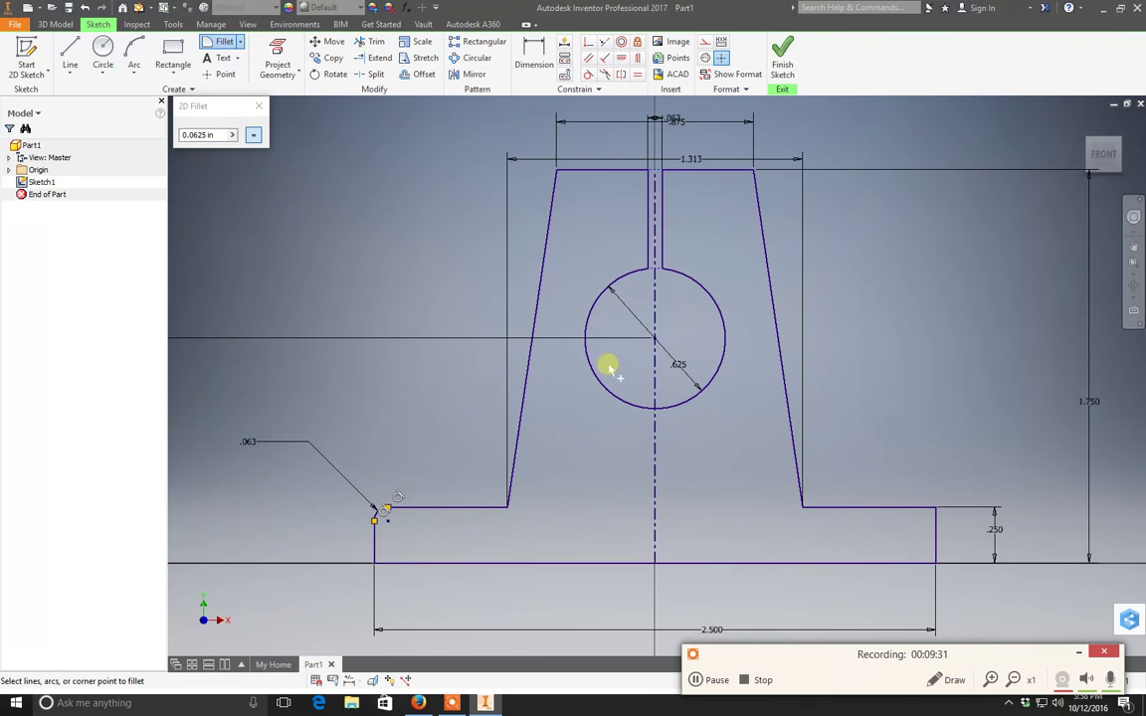
pyautogui.click(503, 509)
pyautogui.click(556, 174)
pyautogui.click(755, 173)
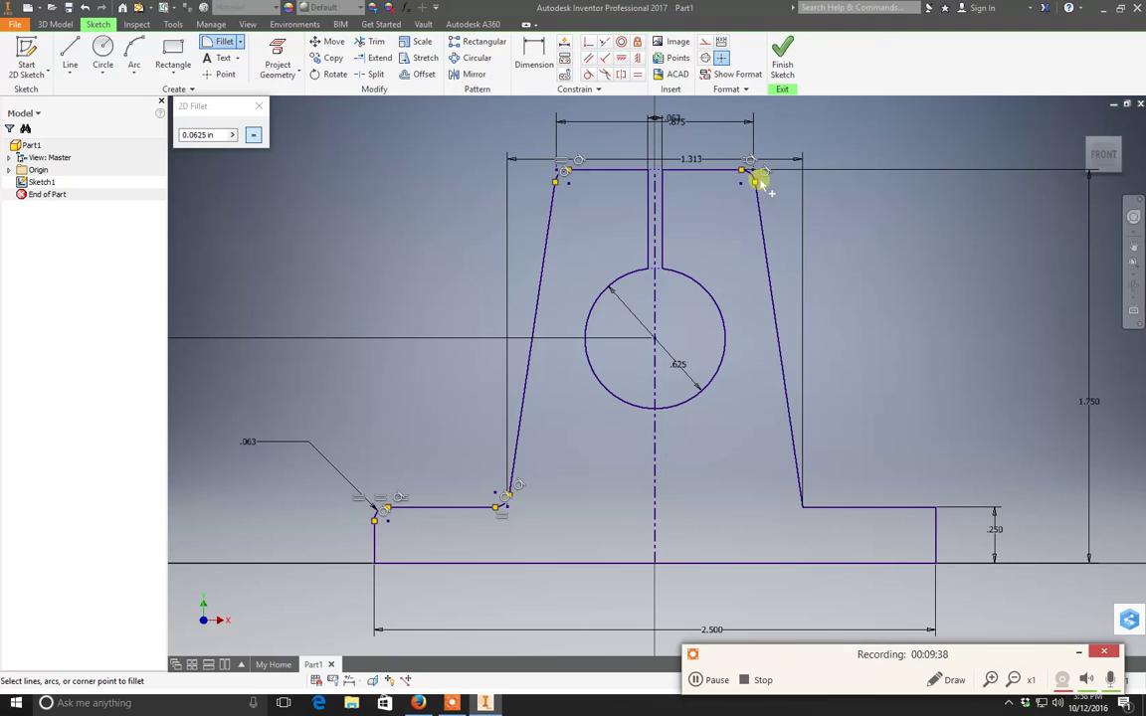
pyautogui.click(824, 506)
pyautogui.click(935, 522)
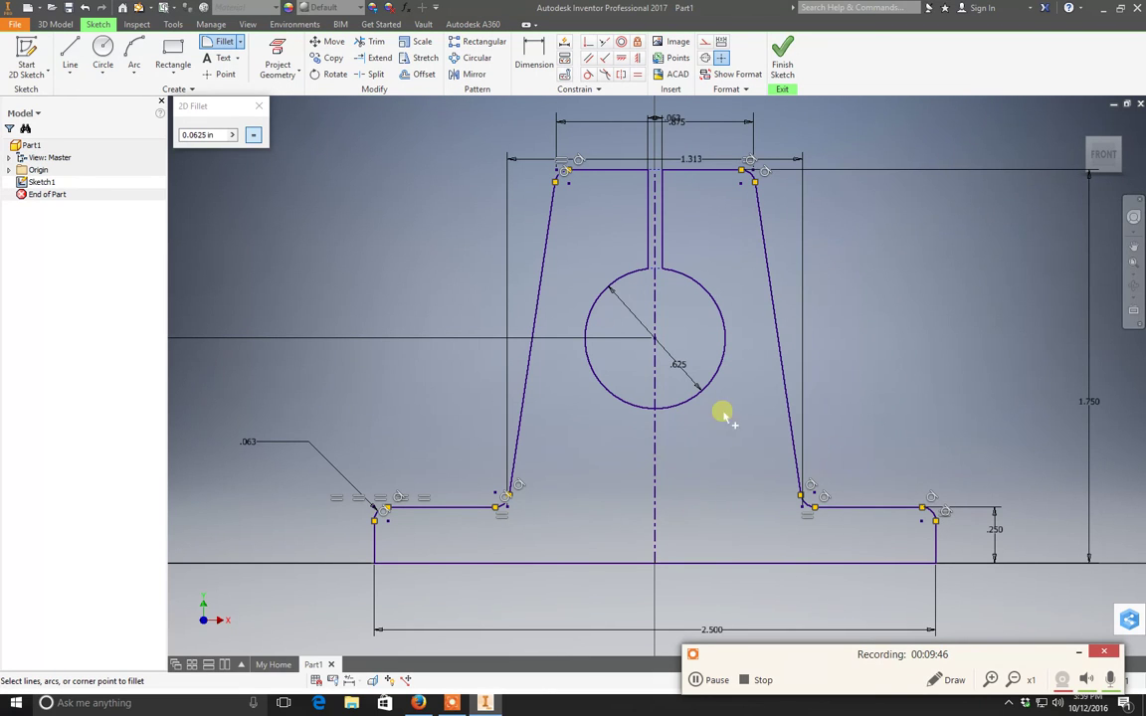
pyautogui.press('Escape')
# - Finish the sketch and start an extrusion of the hat-shaped profile
pyautogui.scroll(-3, 720, 442)
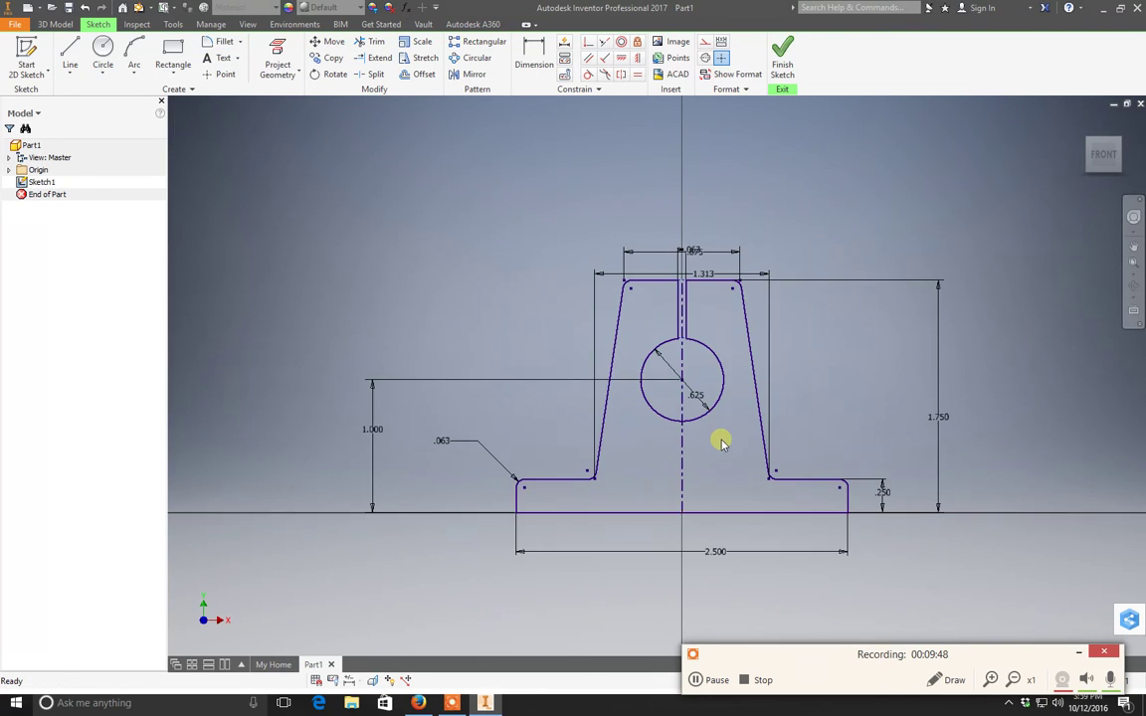
pyautogui.click(782, 55)
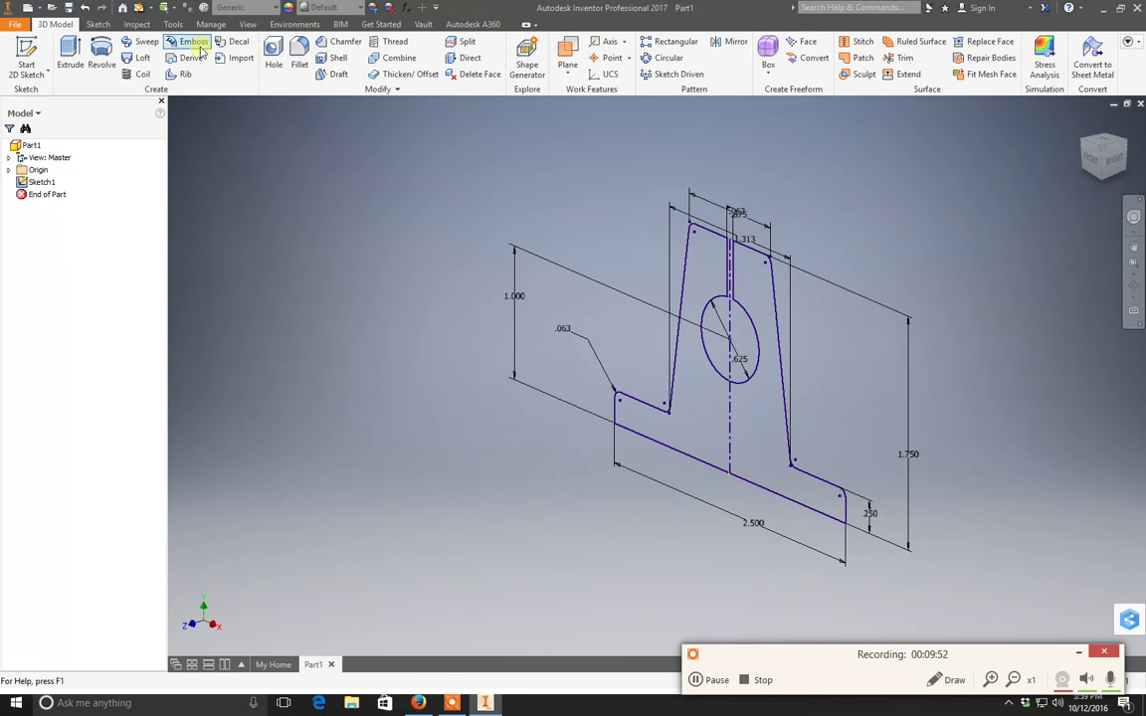
pyautogui.click(70, 58)
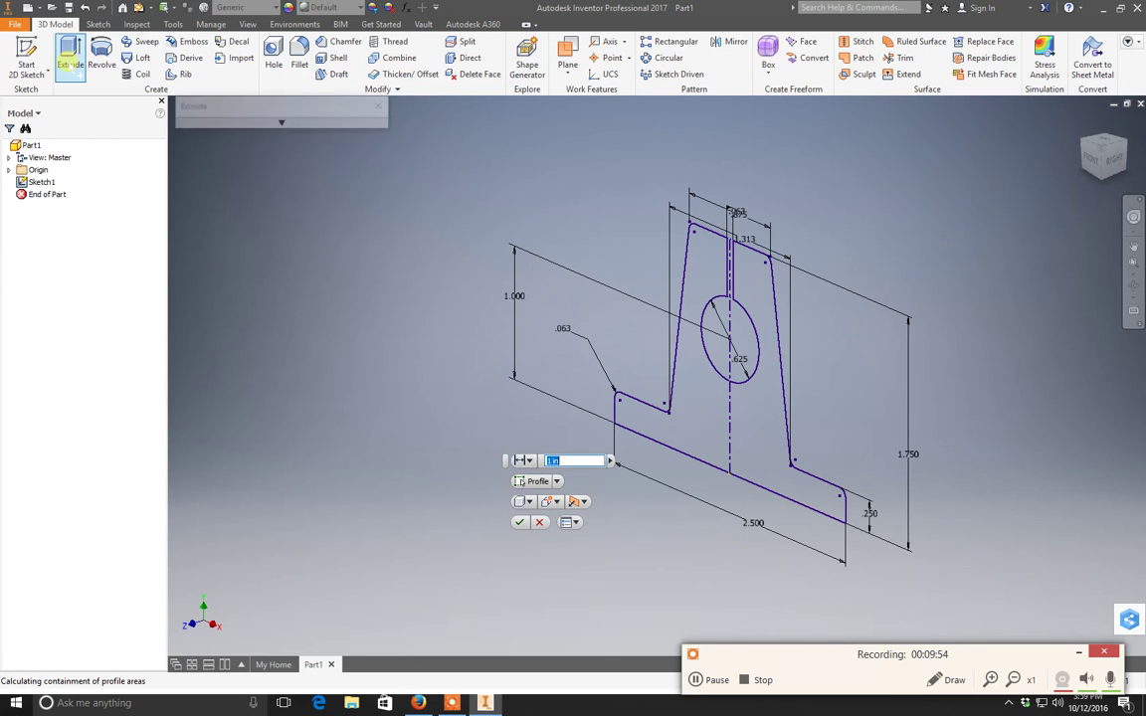